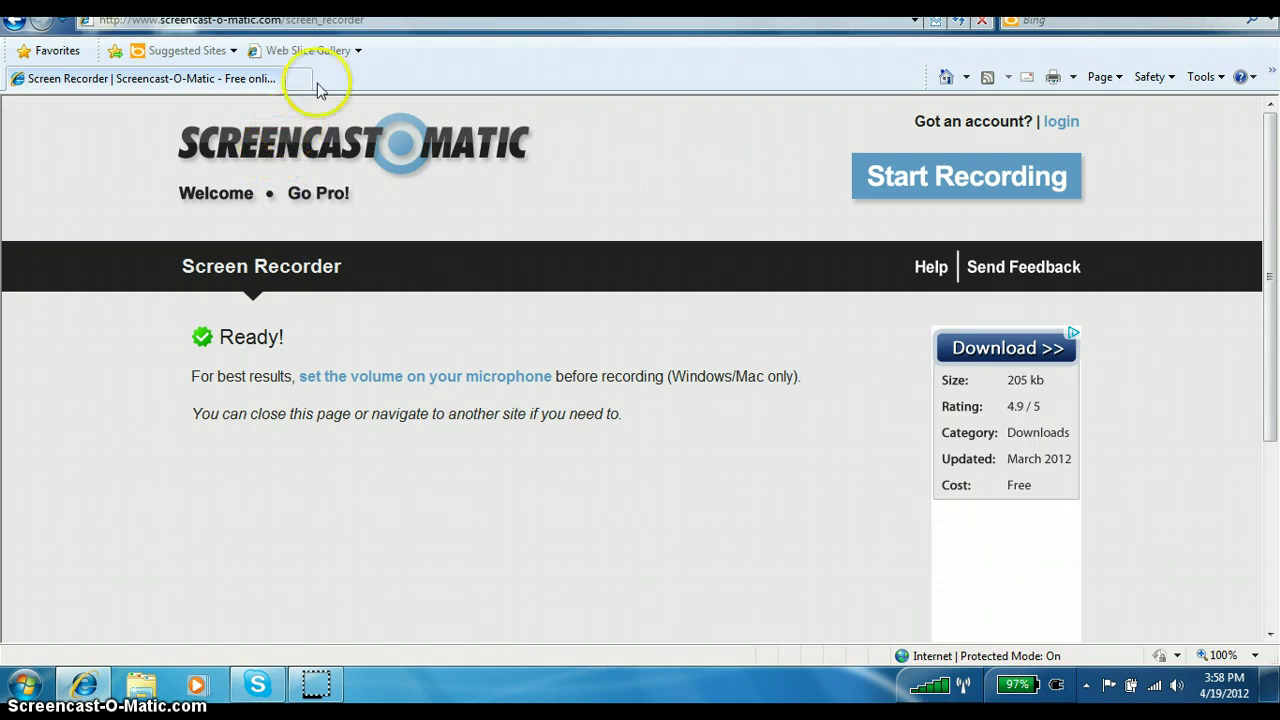
pyautogui.click(408, 20)
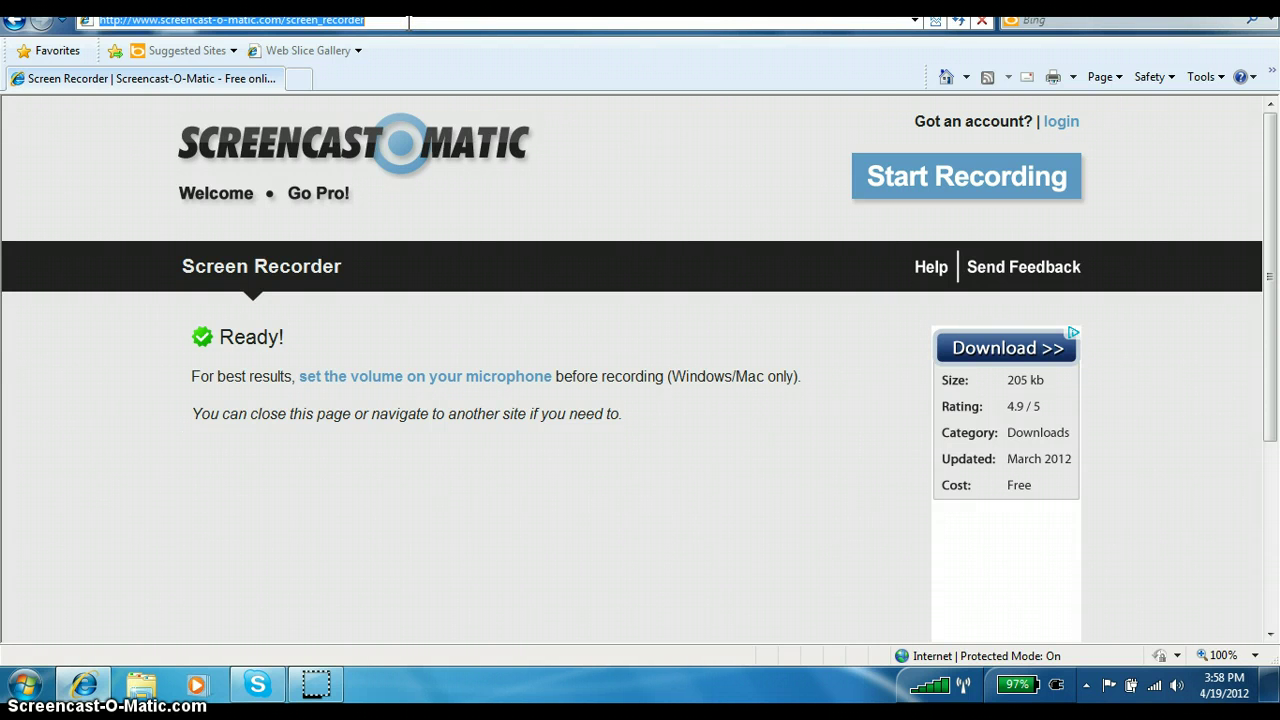
pyautogui.write('www.')
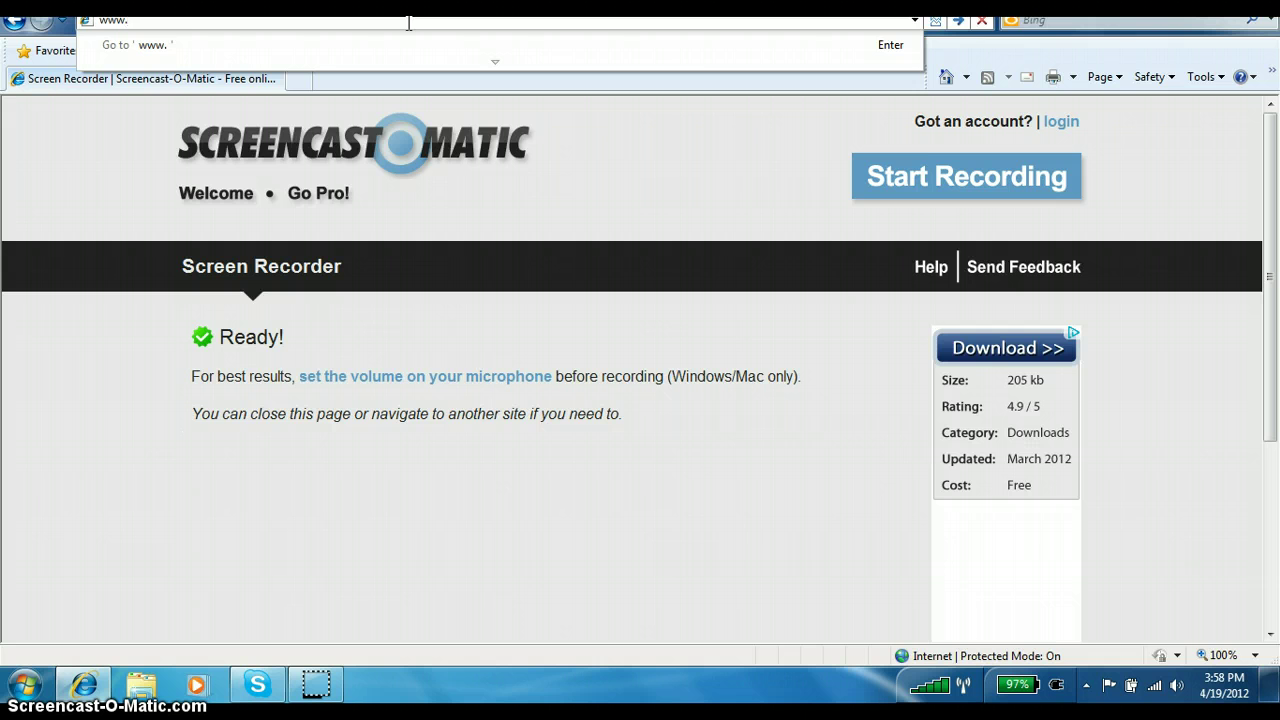
pyautogui.write('black')
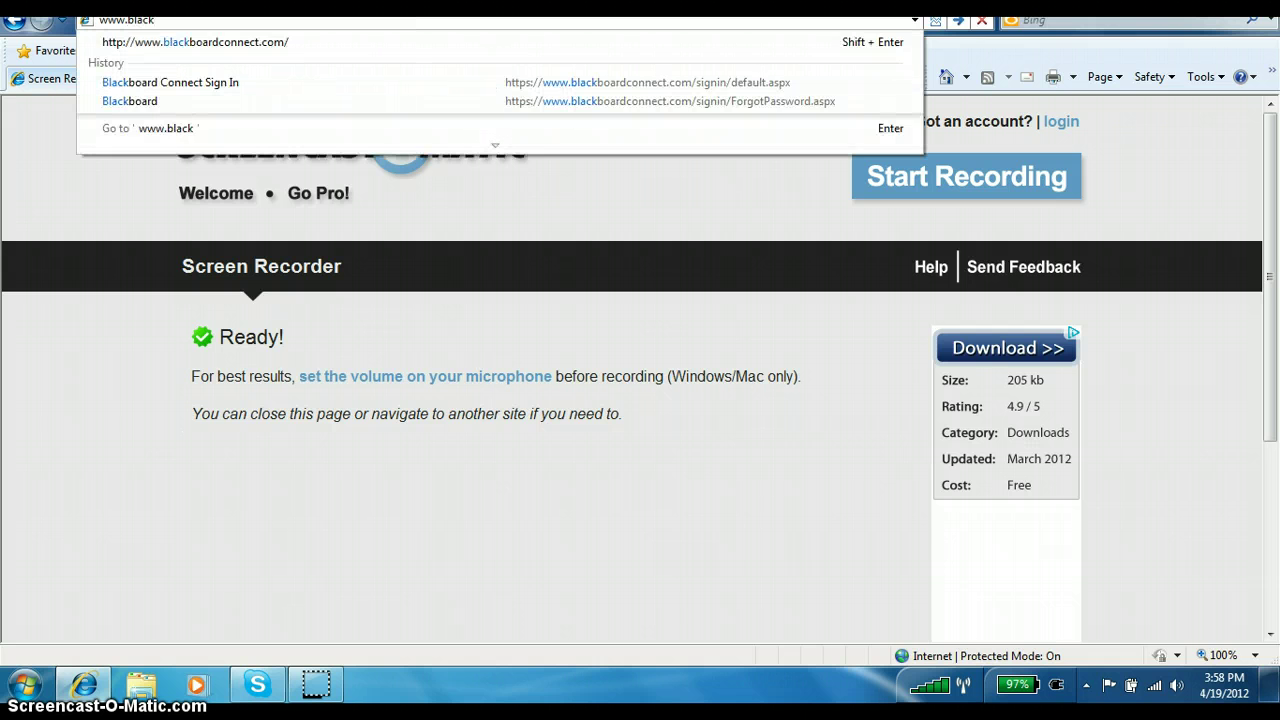
pyautogui.hotkey('shift', 'Return')
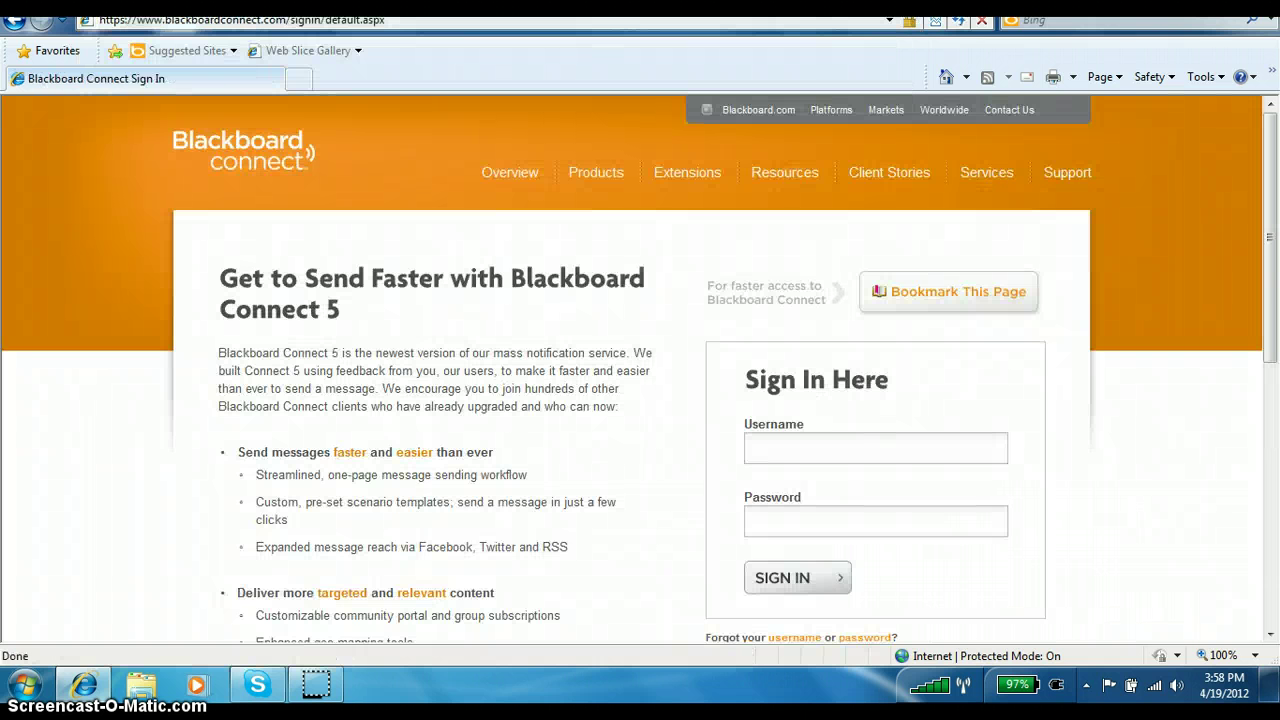
# Sign in to Blackboard Connect with the school account's username and password.
pyautogui.press('Tab')
pyautogui.write('**********')
pyautogui.press('BackSpace')
pyautogui.press('BackSpace')
pyautogui.press('BackSpace')
pyautogui.press('BackSpace')
pyautogui.press('BackSpace')
pyautogui.press('BackSpace')
pyautogui.press('BackSpace')
pyautogui.press('BackSpace')
pyautogui.press('BackSpace')
pyautogui.press('BackSpace')
pyautogui.write('**********')
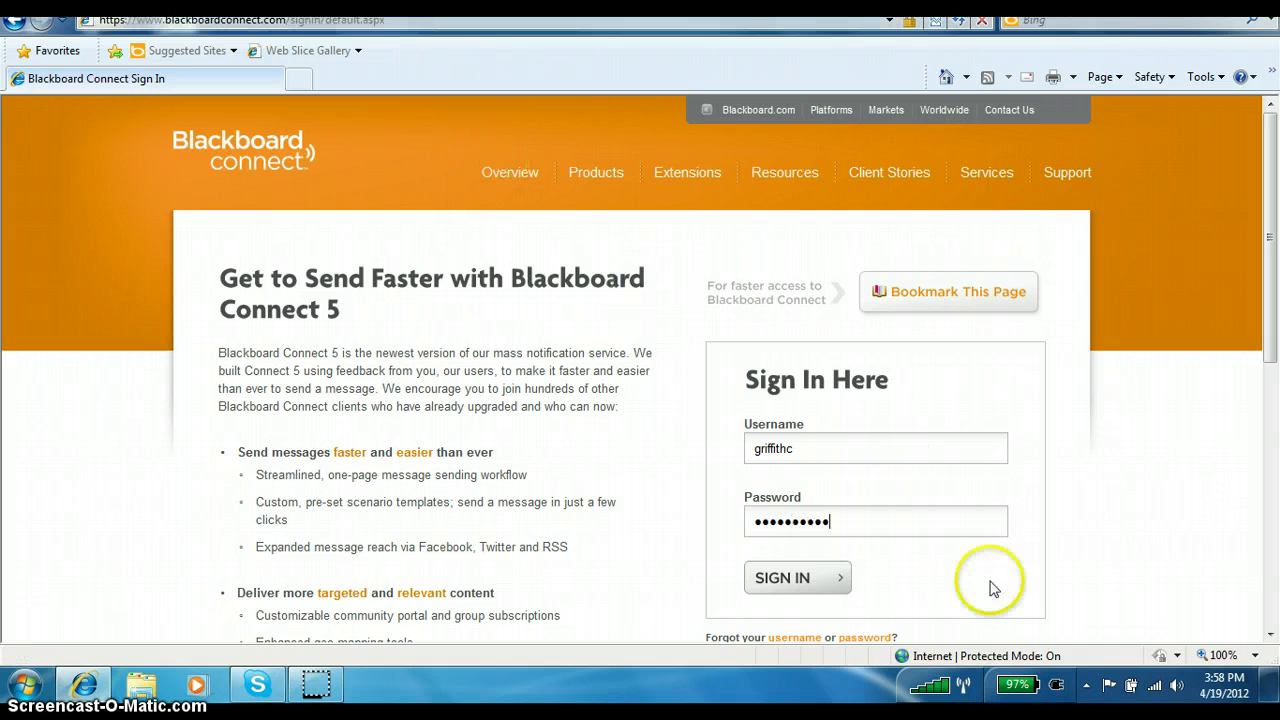
pyautogui.click(833, 588)
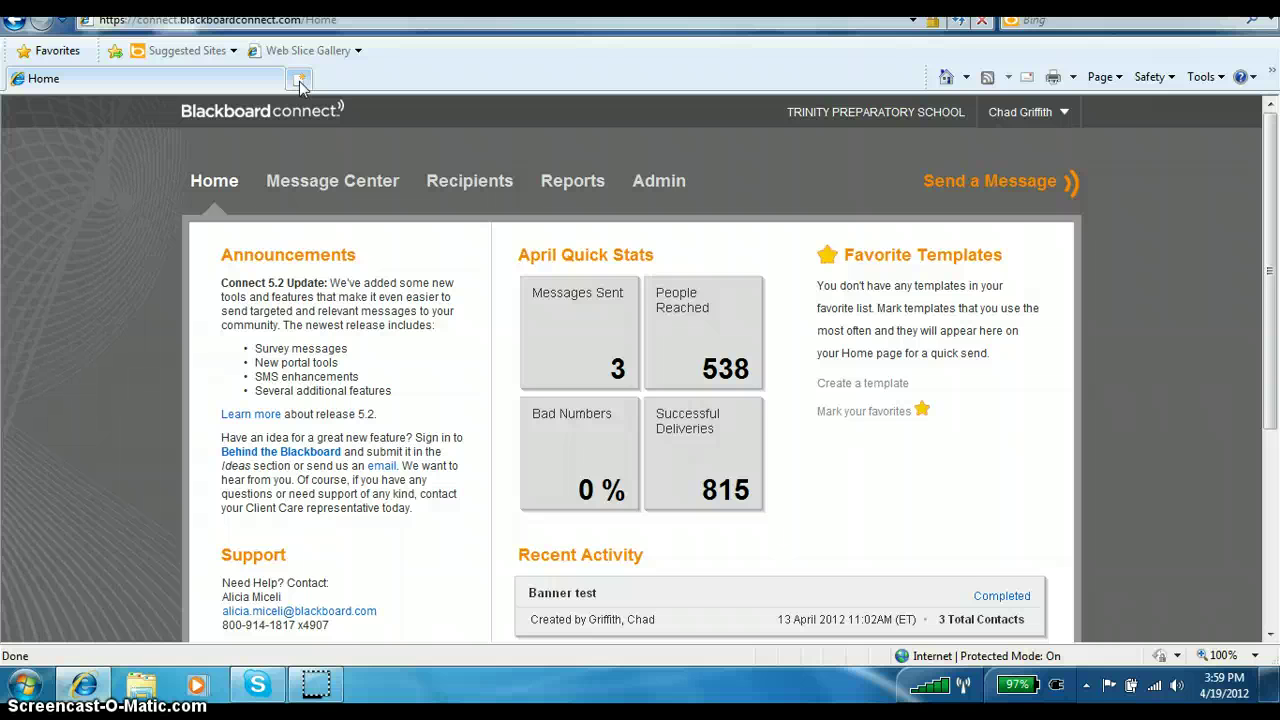
pyautogui.click(300, 80)
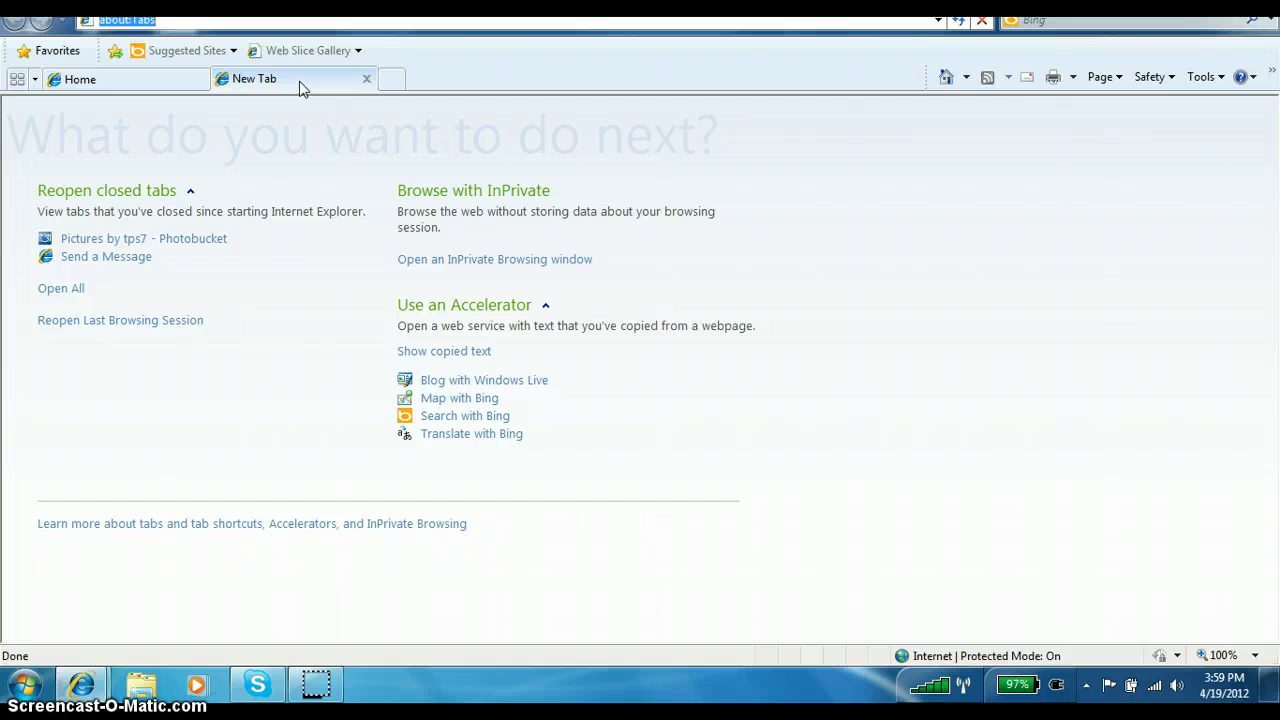
pyautogui.write('www.')
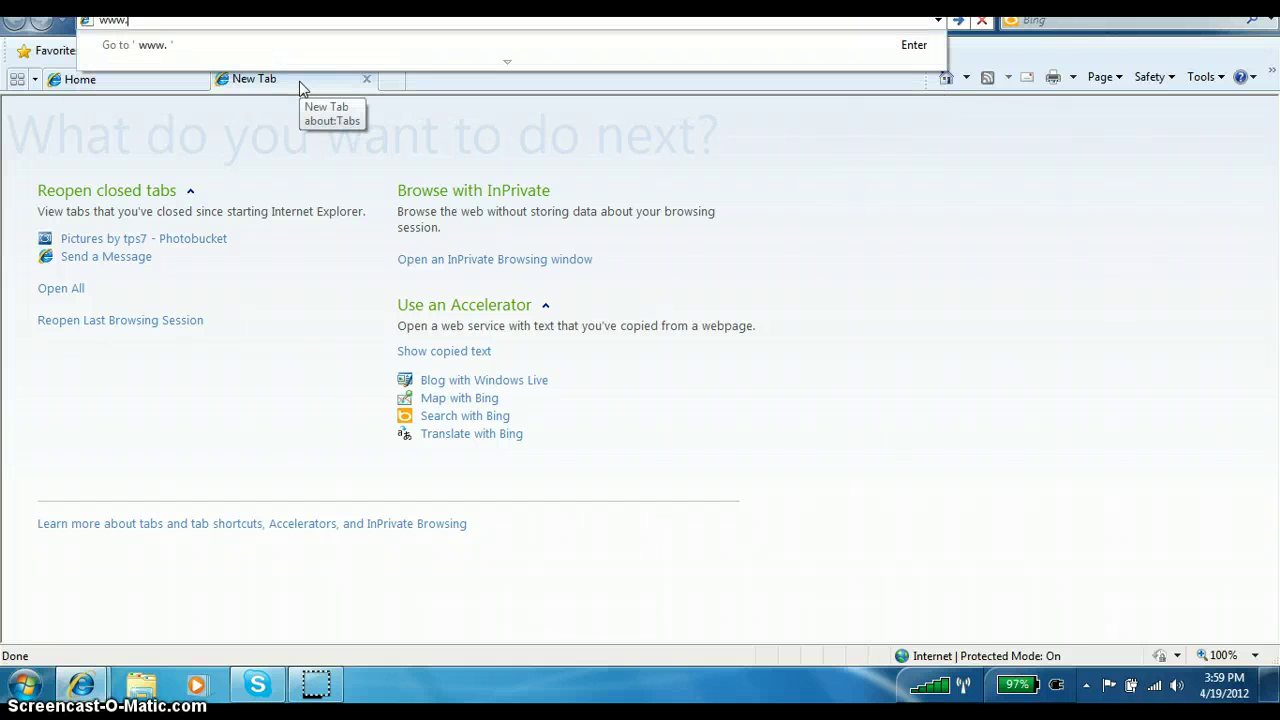
pyautogui.write('photo')
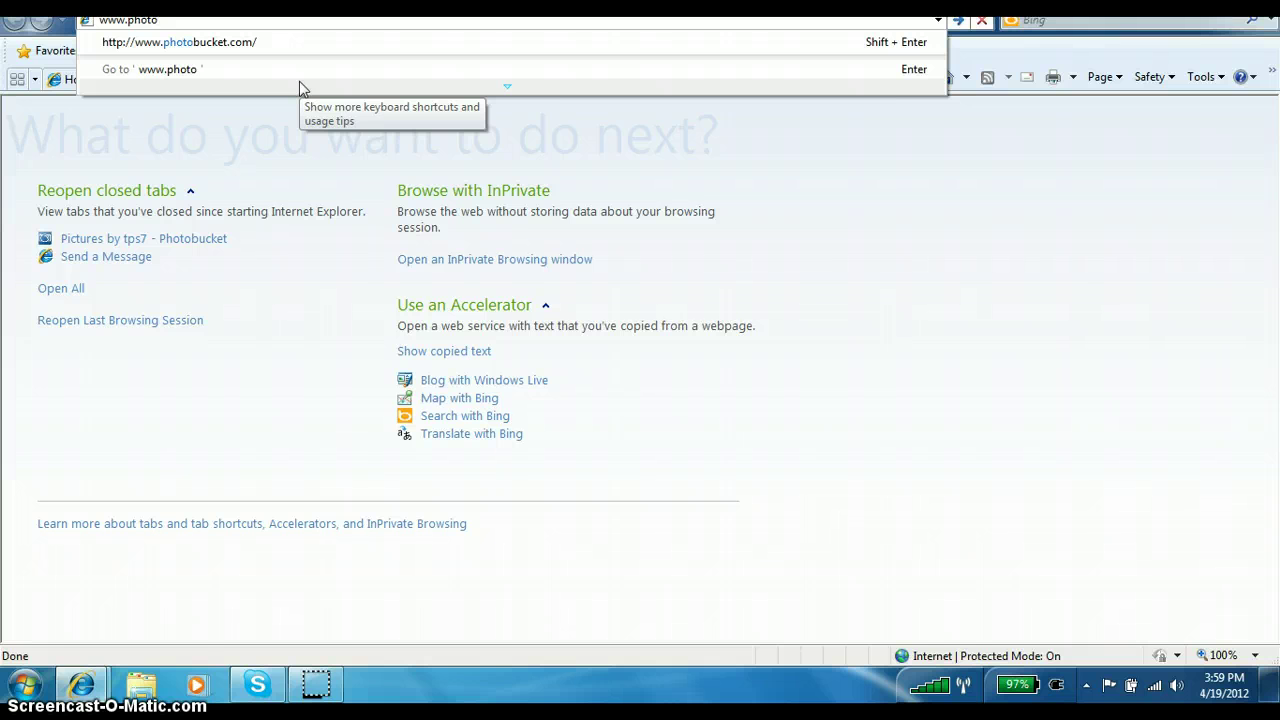
pyautogui.press('Down')
pyautogui.press('Return')
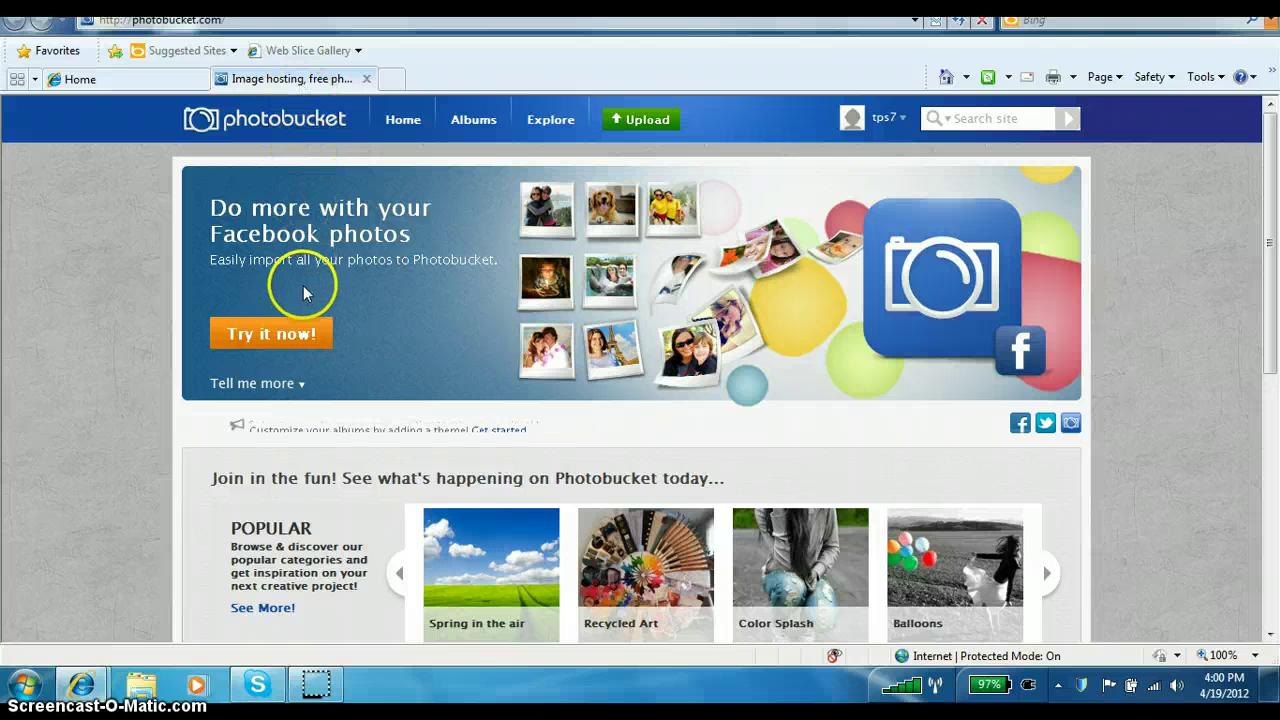
# Upload the Headmaster_banner image from the Desktop to Photobucket.
pyautogui.click(652, 124)
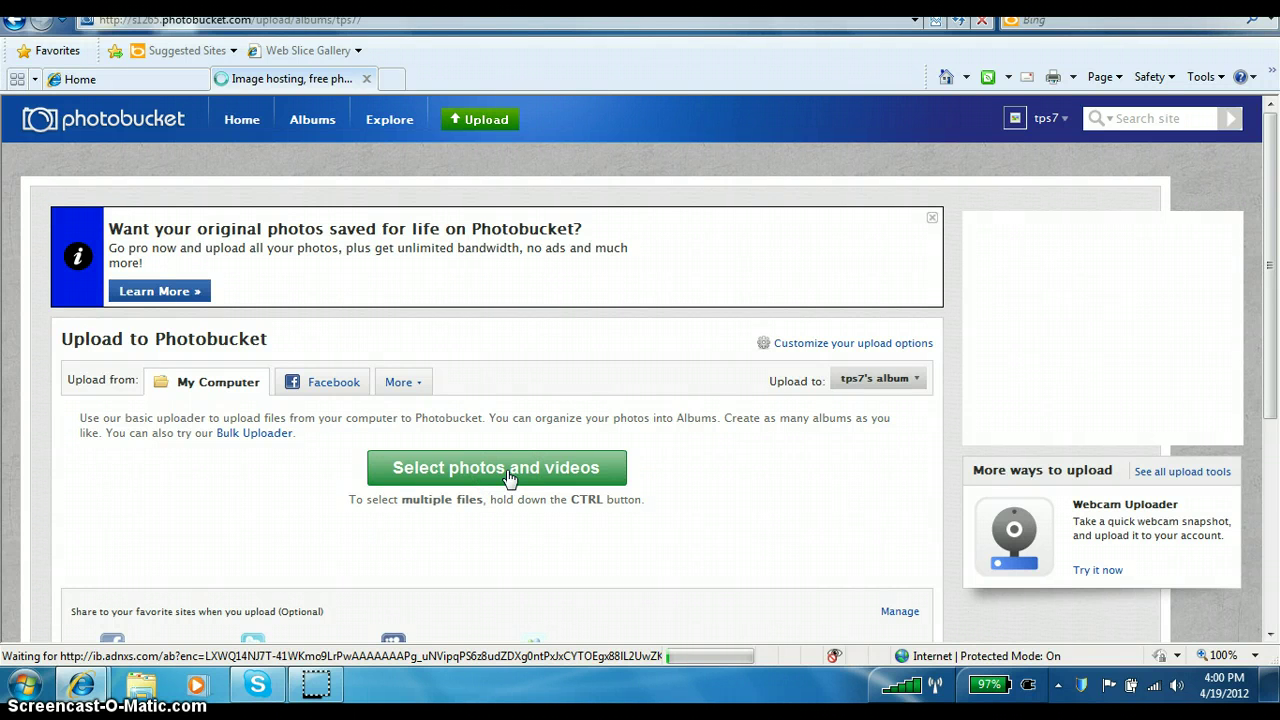
pyautogui.click(508, 476)
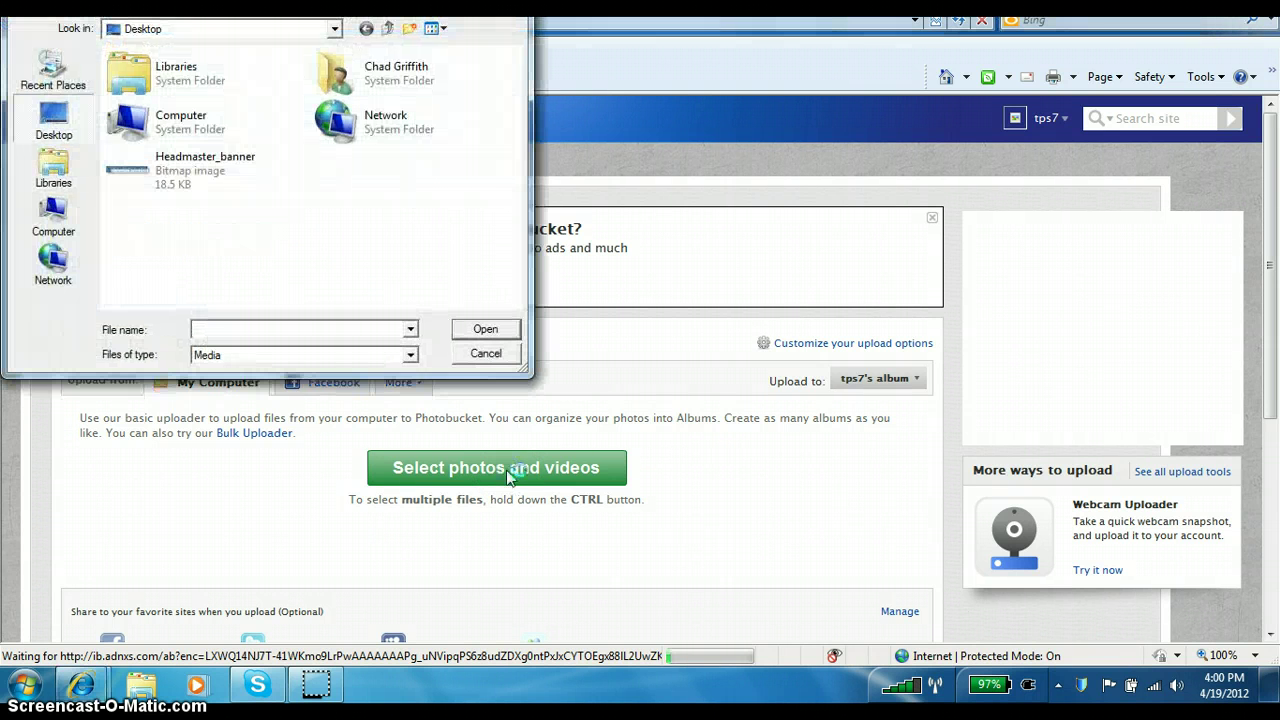
pyautogui.click(189, 168)
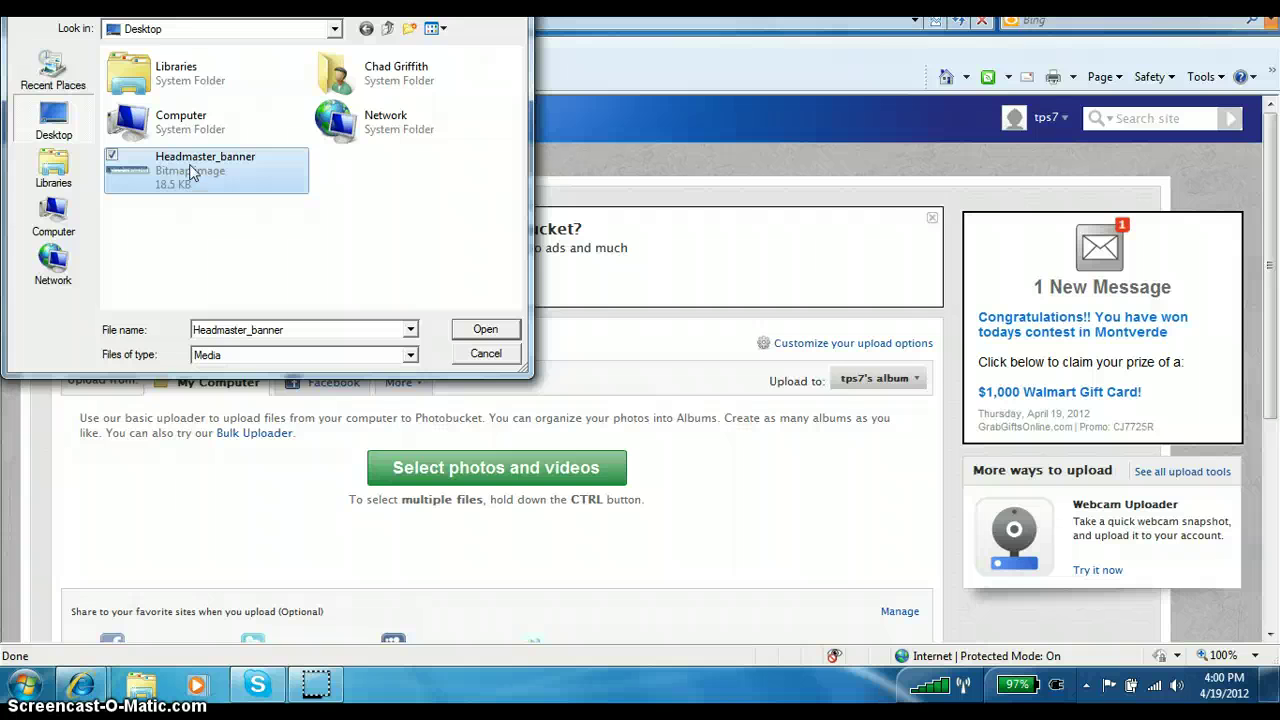
pyautogui.click(482, 331)
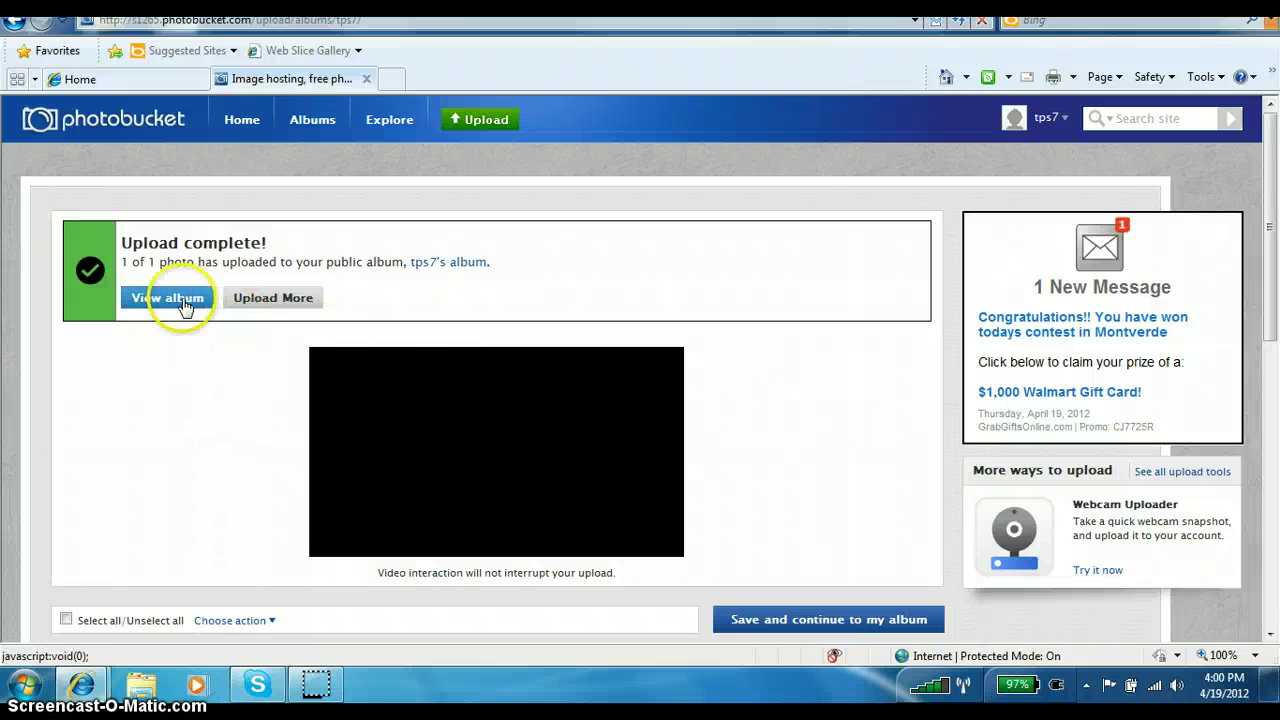
# Open the album holding the uploaded banner and copy the banner's direct link.
pyautogui.click(168, 300)
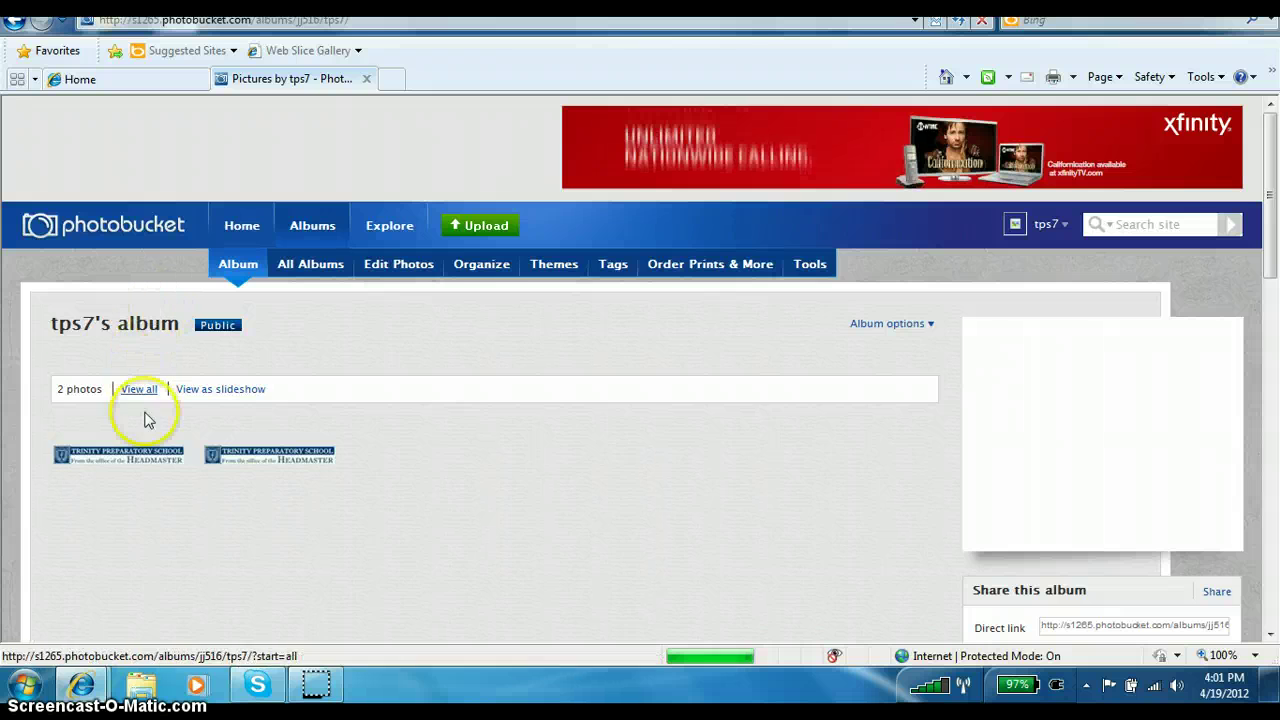
pyautogui.moveTo(136, 457)
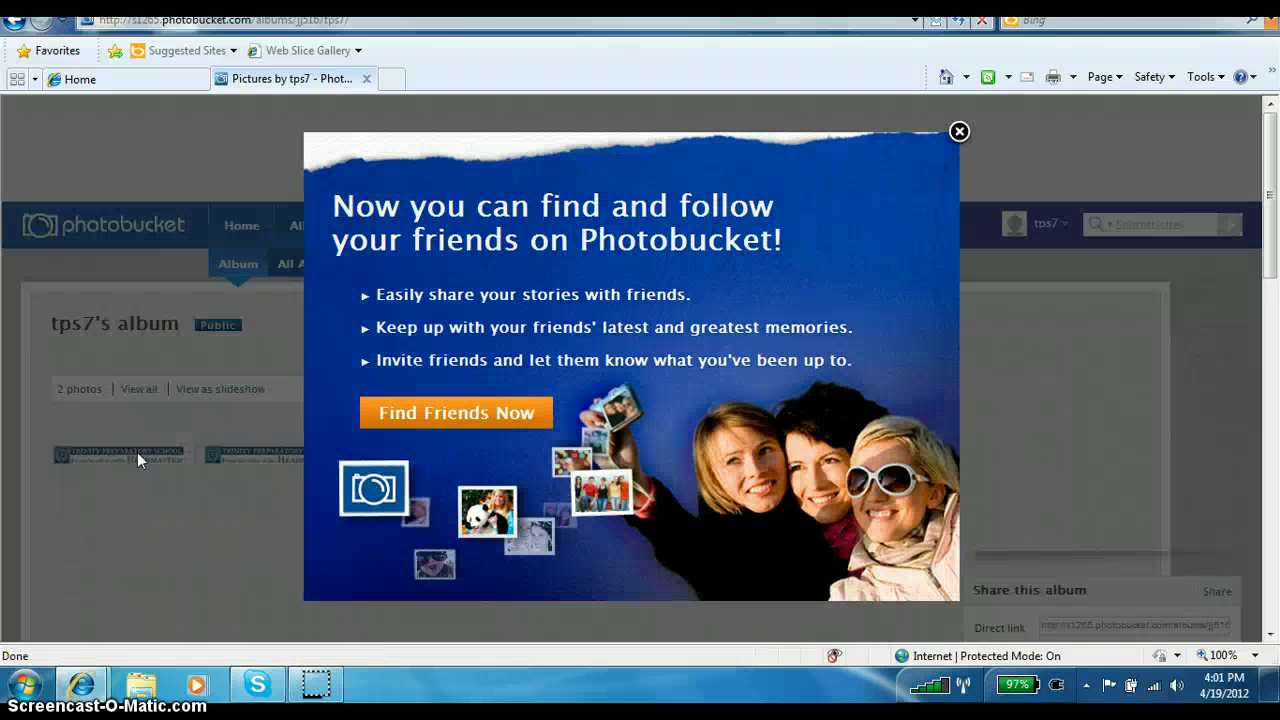
pyautogui.click(959, 131)
pyautogui.moveTo(97, 467)
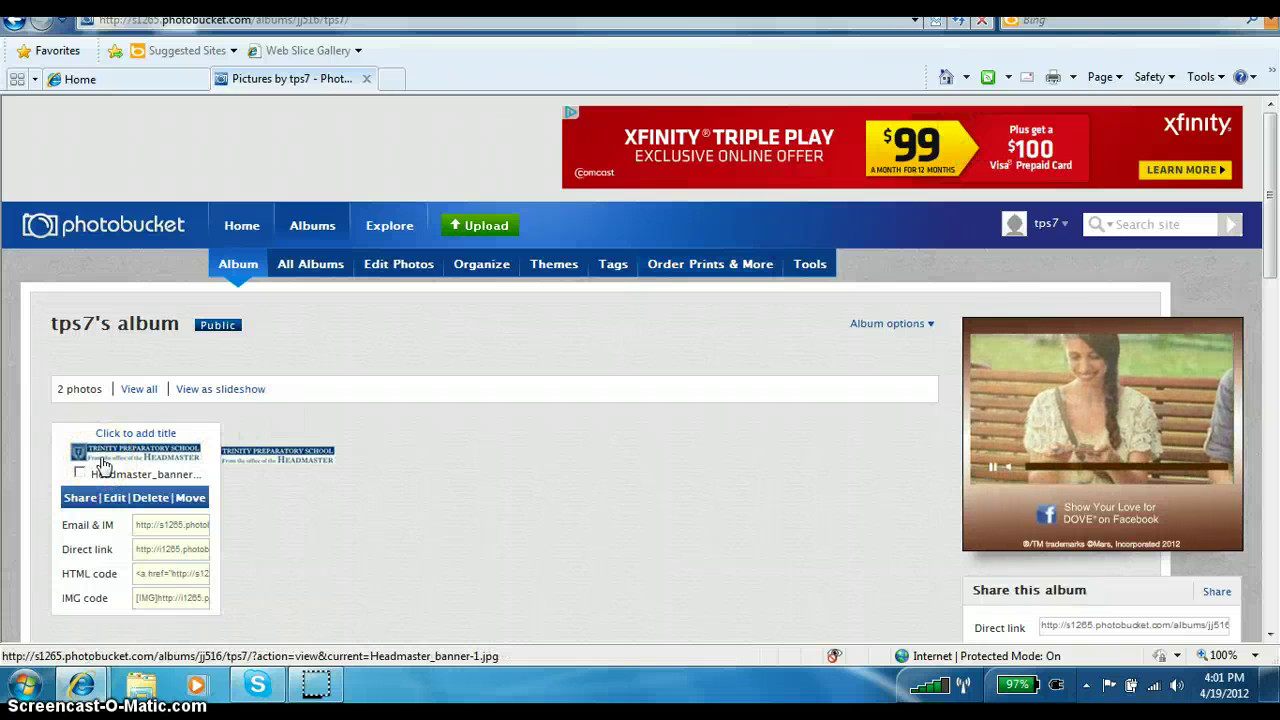
pyautogui.click(118, 477)
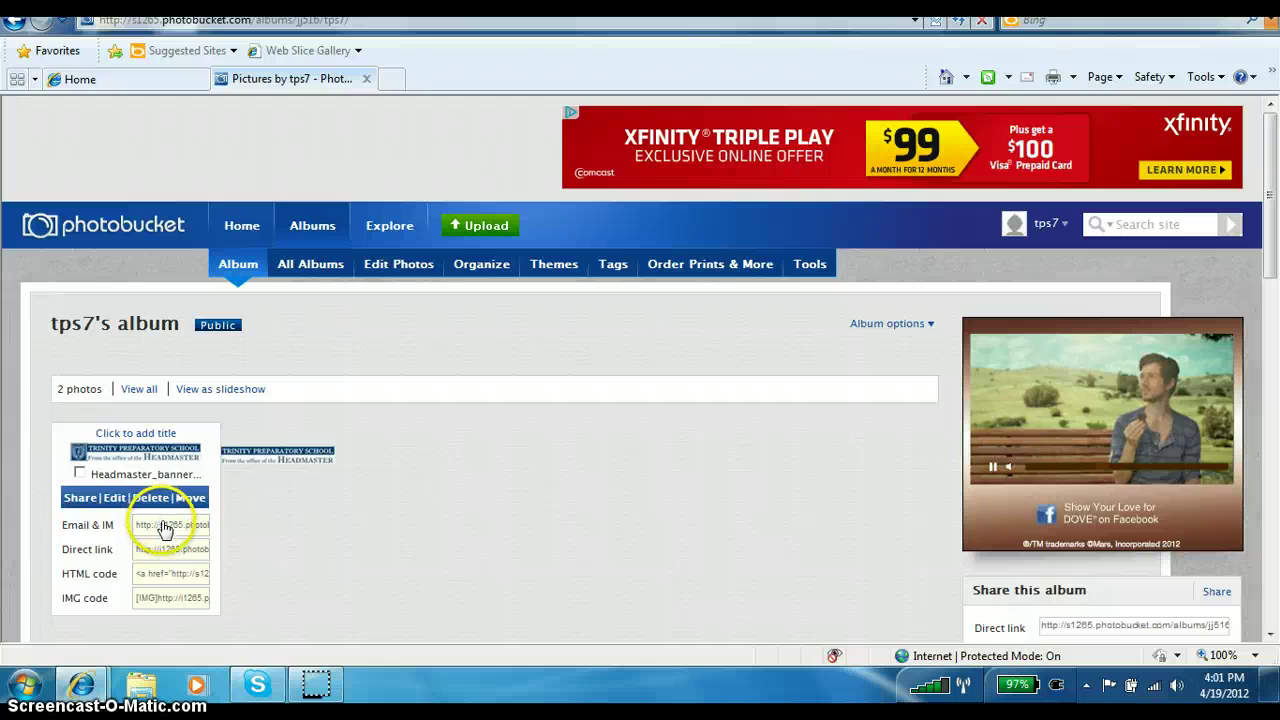
pyautogui.click(169, 553)
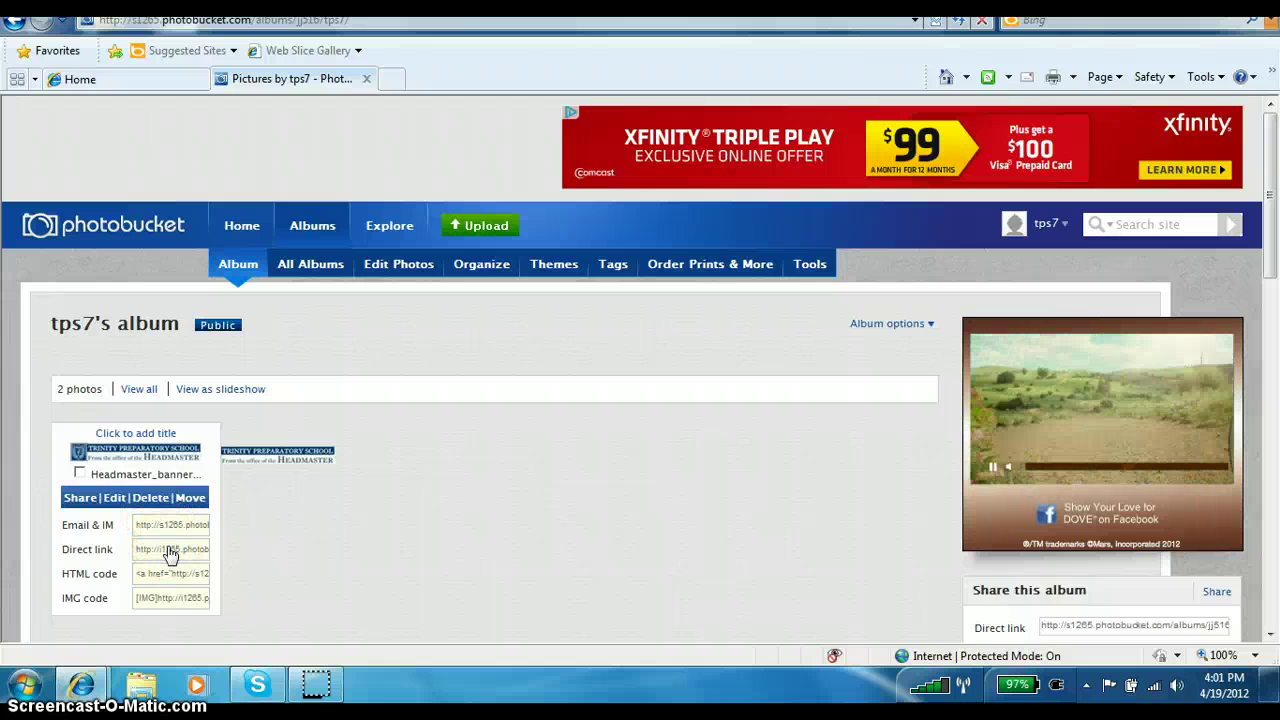
pyautogui.click(170, 553)
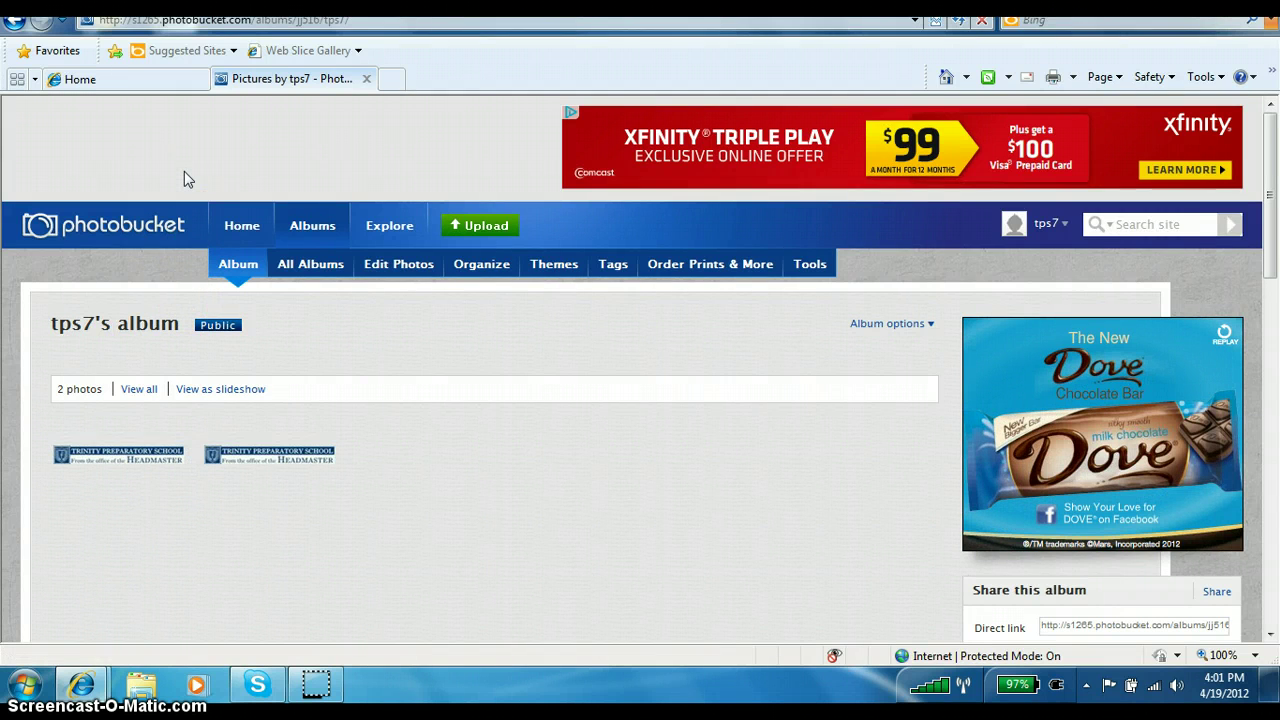
# From Home, start a new message titled 'Testing banners' and bring up recipient selection.
pyautogui.click(112, 79)
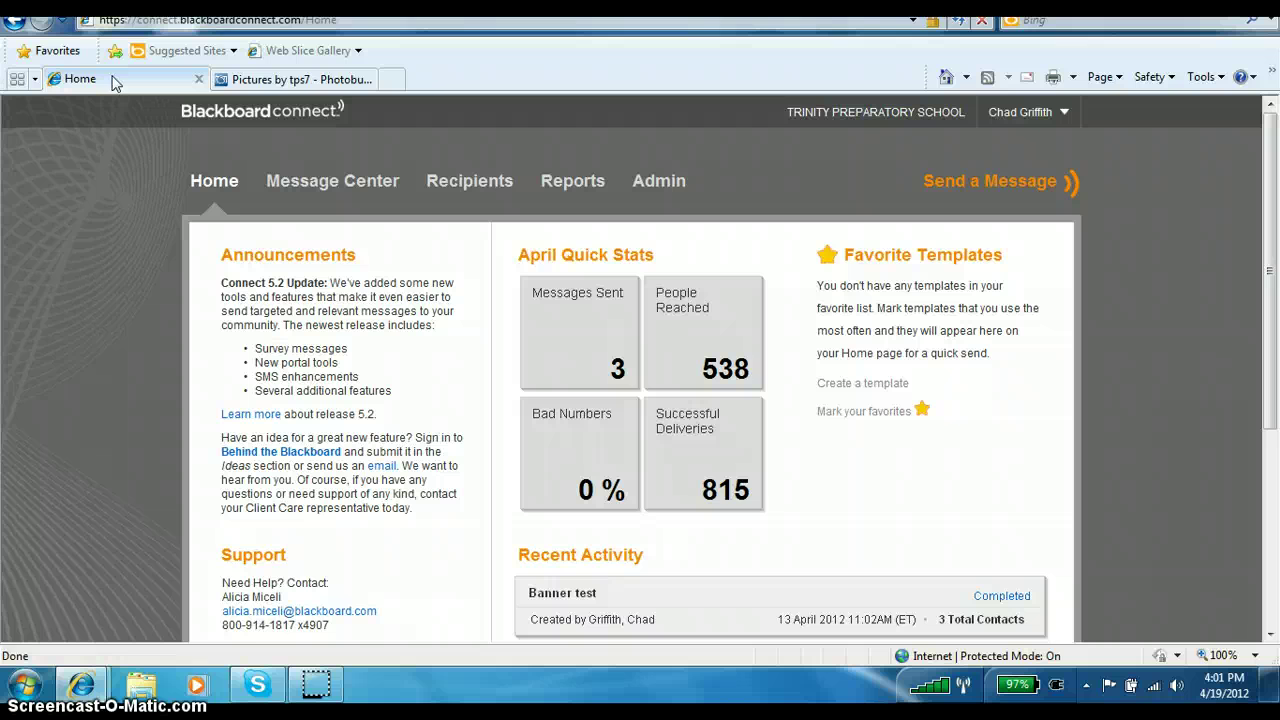
pyautogui.click(975, 175)
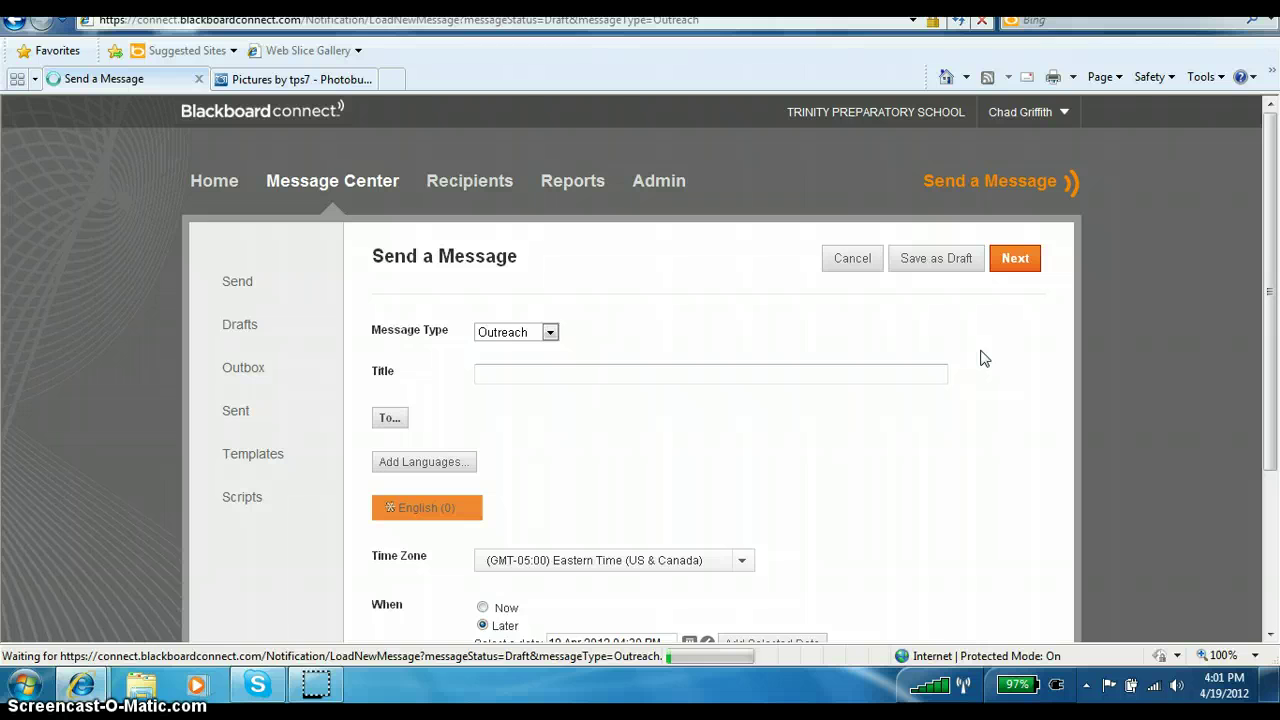
pyautogui.click(766, 371)
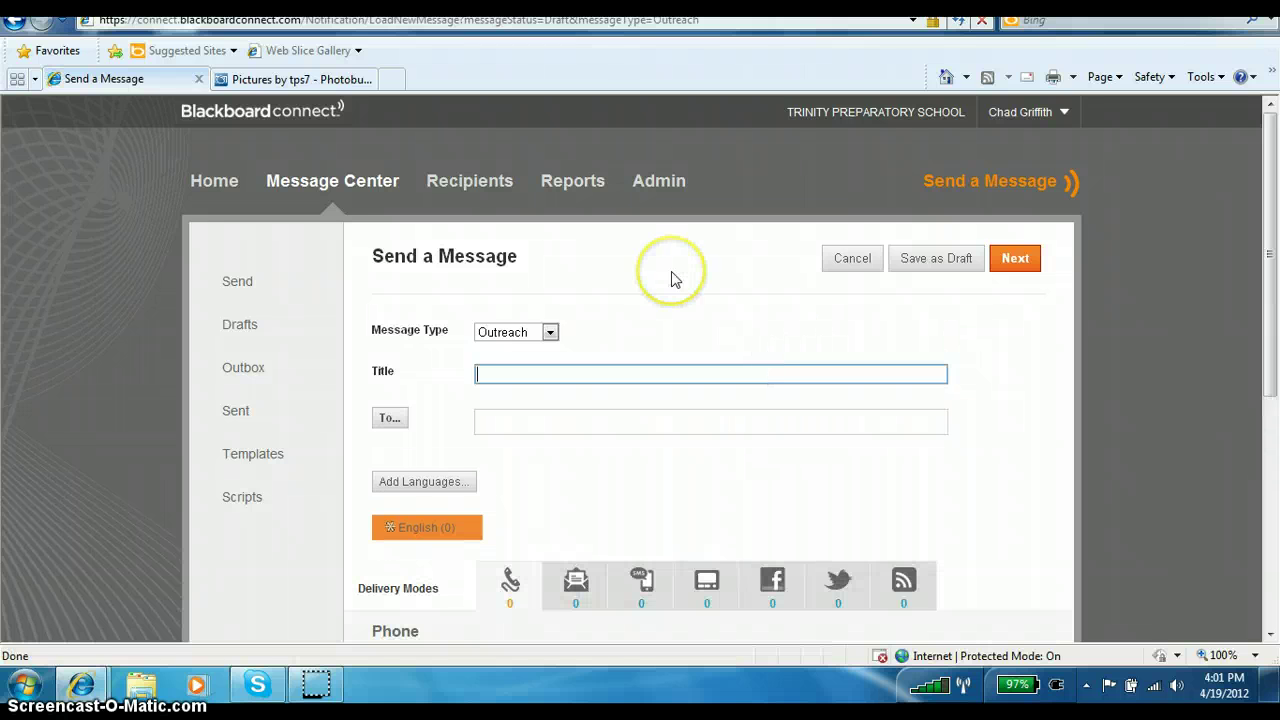
pyautogui.write('Test')
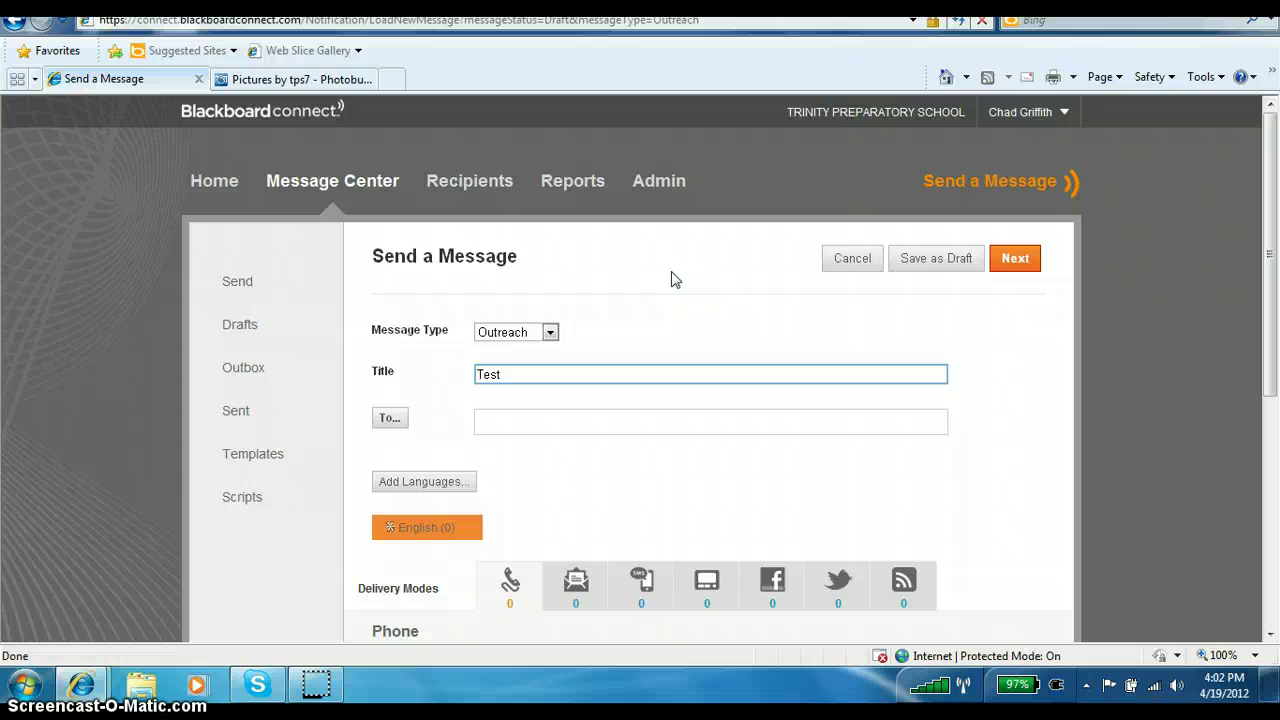
pyautogui.write('ing banners')
pyautogui.click(389, 419)
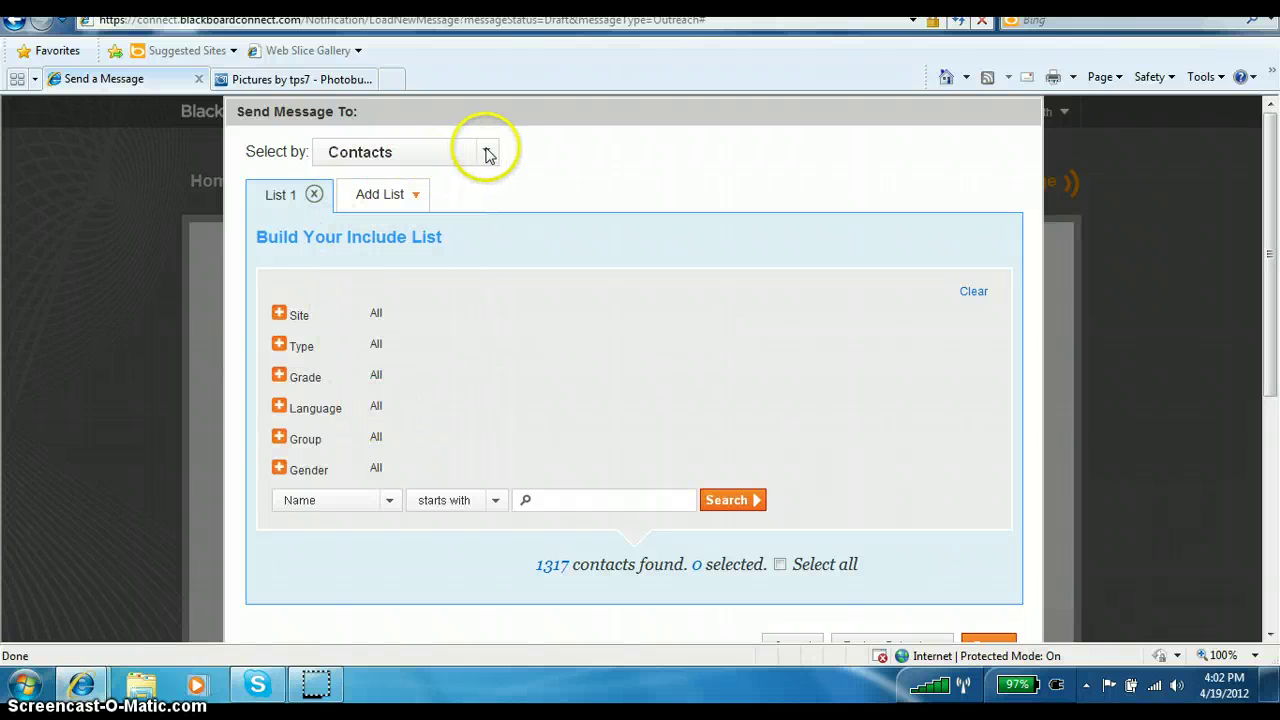
# Add the user's school email address as the only Direct Contacts recipient.
pyautogui.click(487, 153)
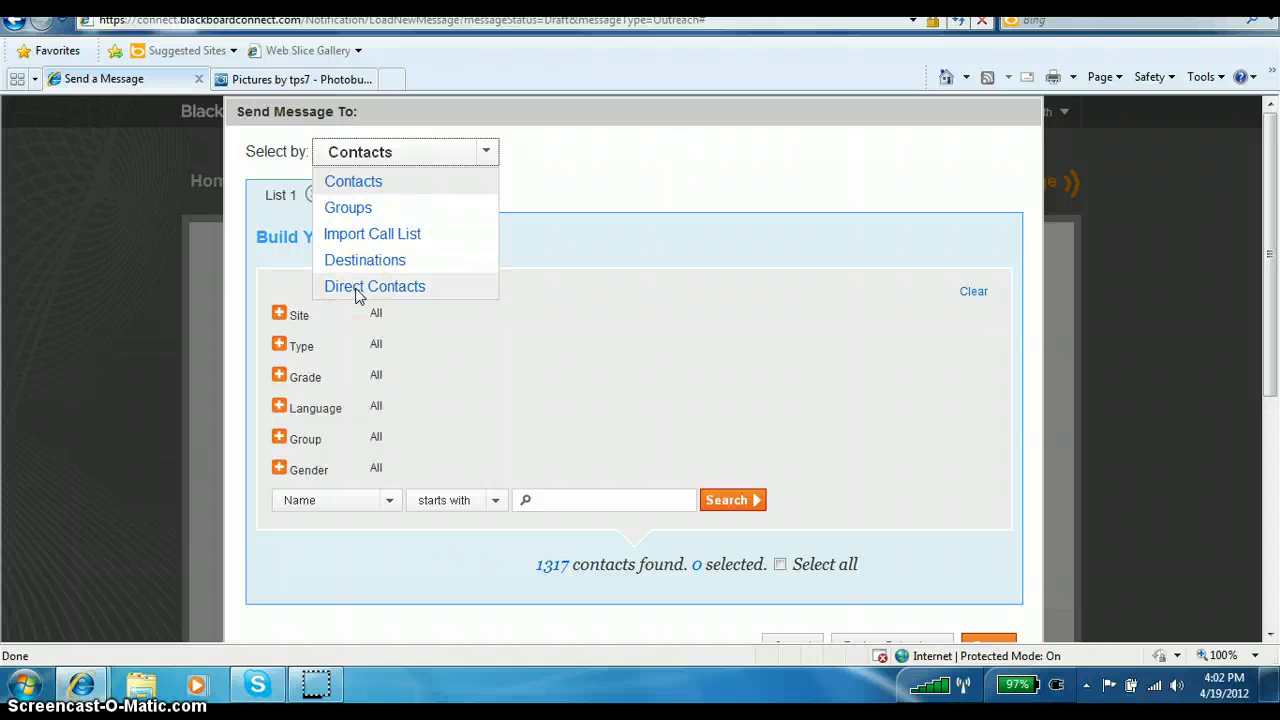
pyautogui.click(356, 290)
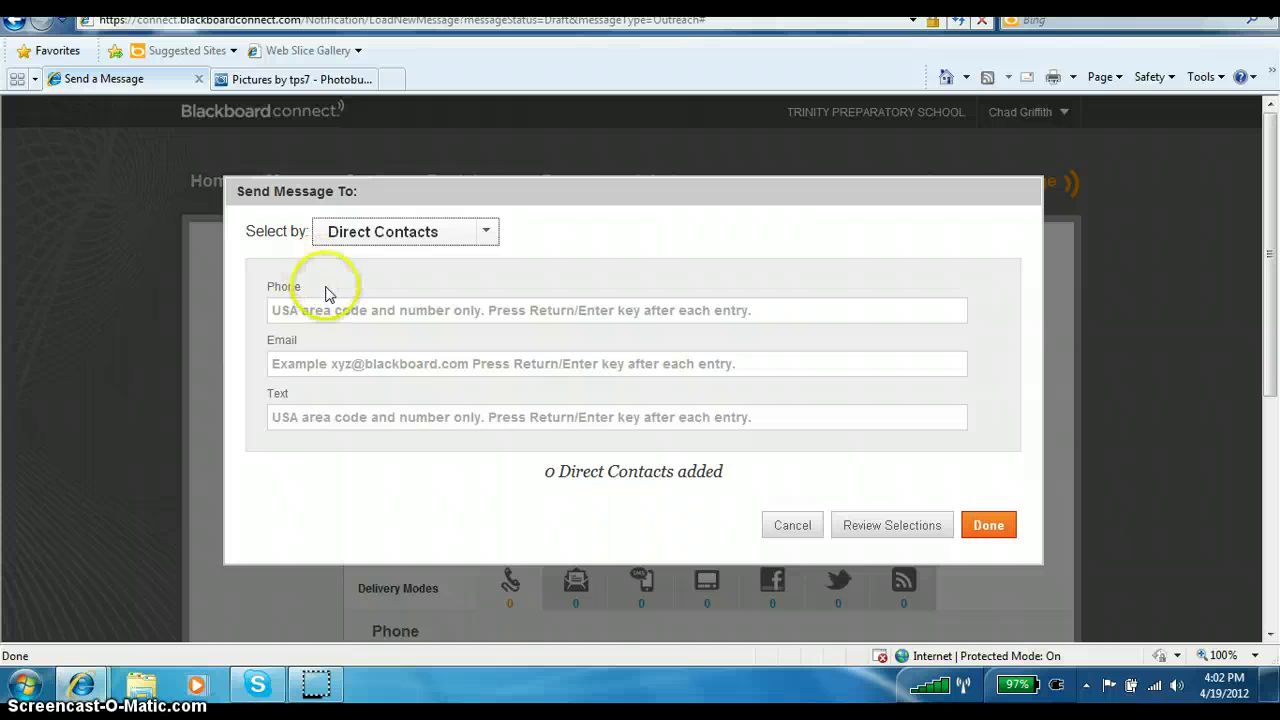
pyautogui.click(464, 363)
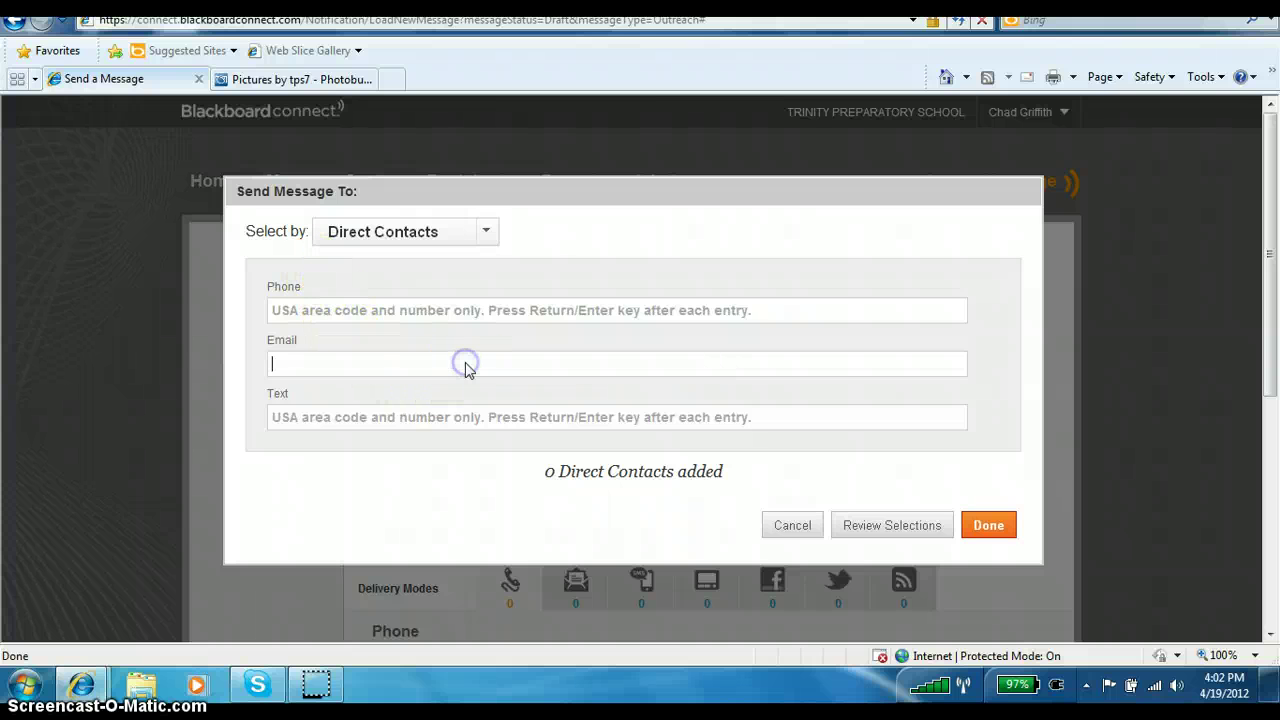
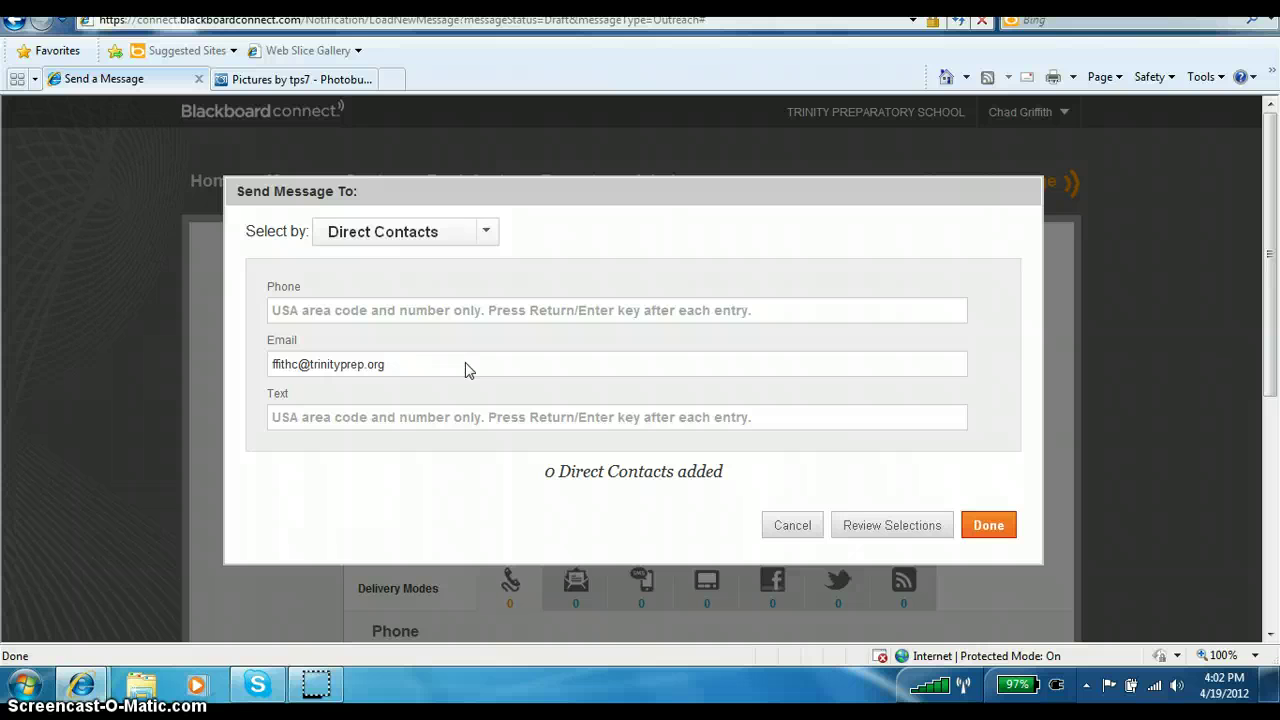
pyautogui.press('Return')
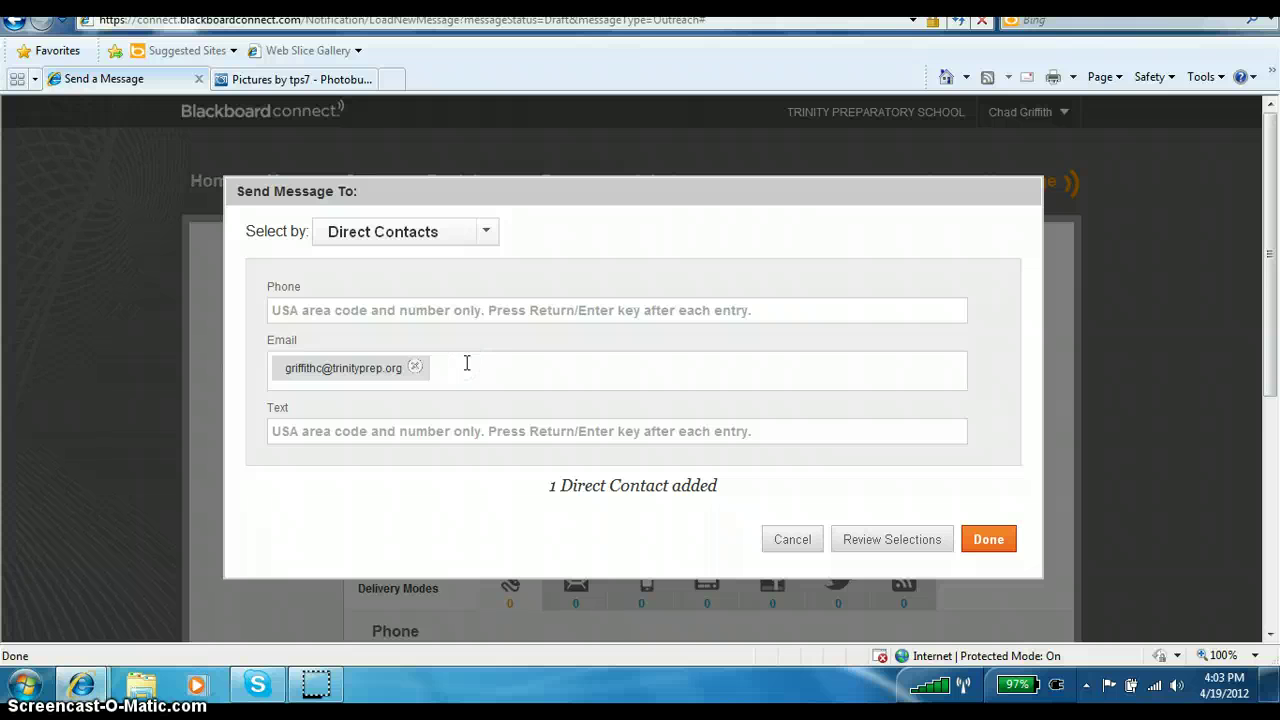
pyautogui.click(331, 368)
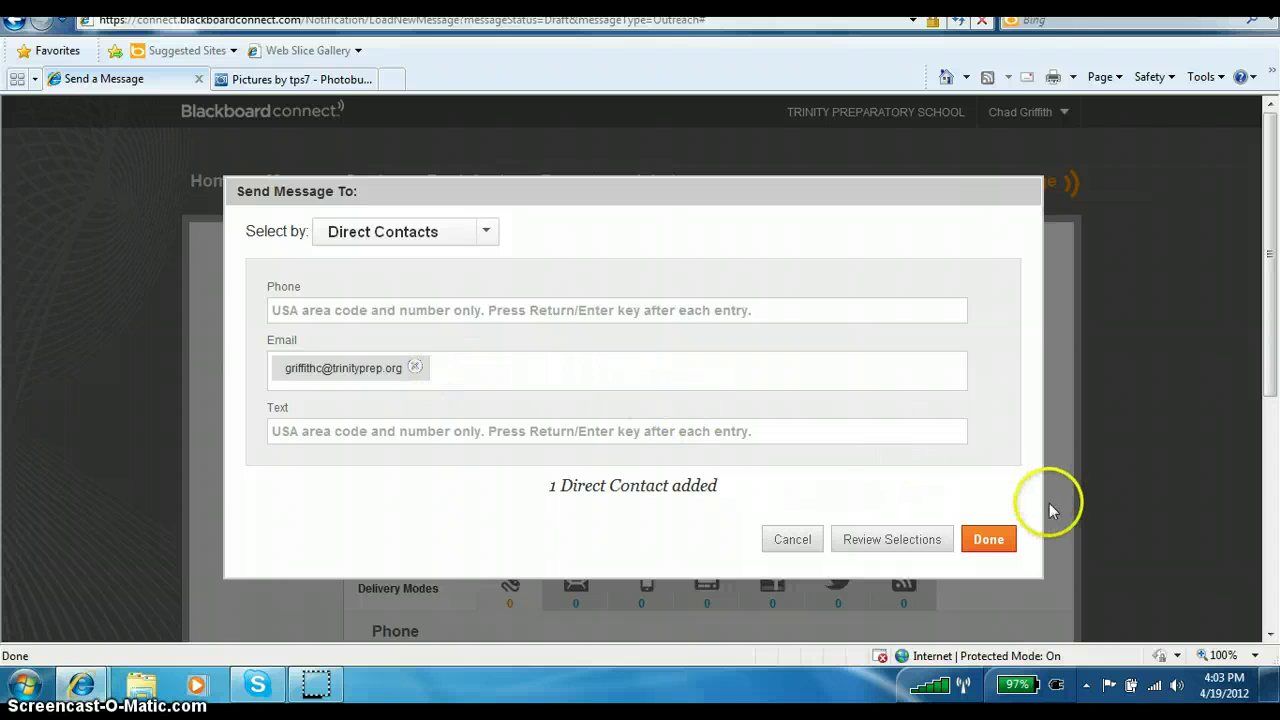
pyautogui.click(988, 539)
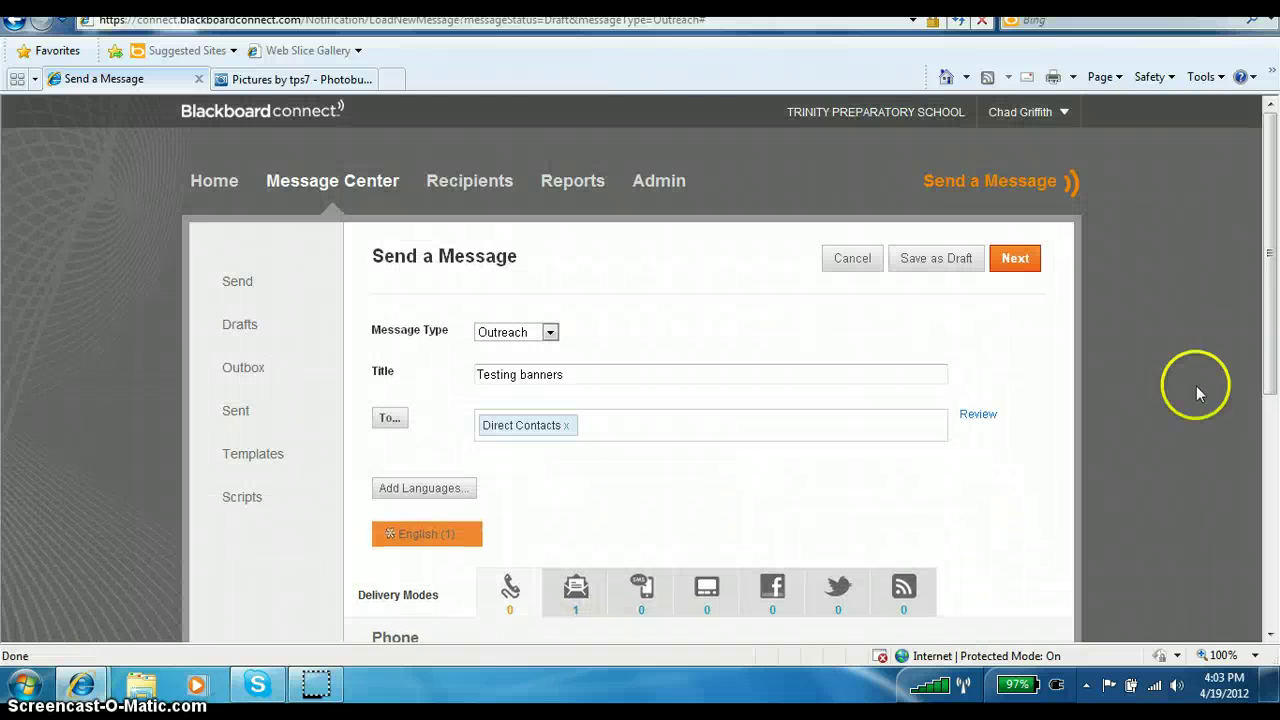
# Set the message to send Now and show its Email delivery settings.
pyautogui.moveTo(1264, 232); pyautogui.dragTo(1274, 396)
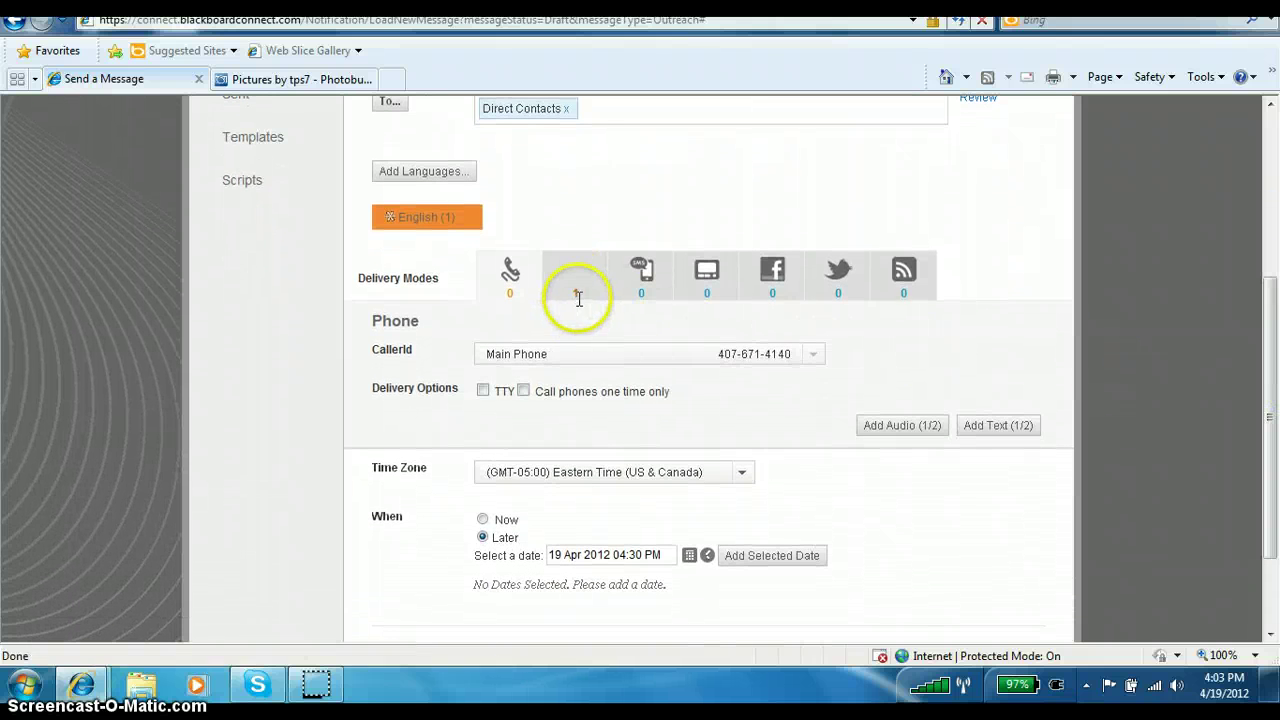
pyautogui.click(484, 521)
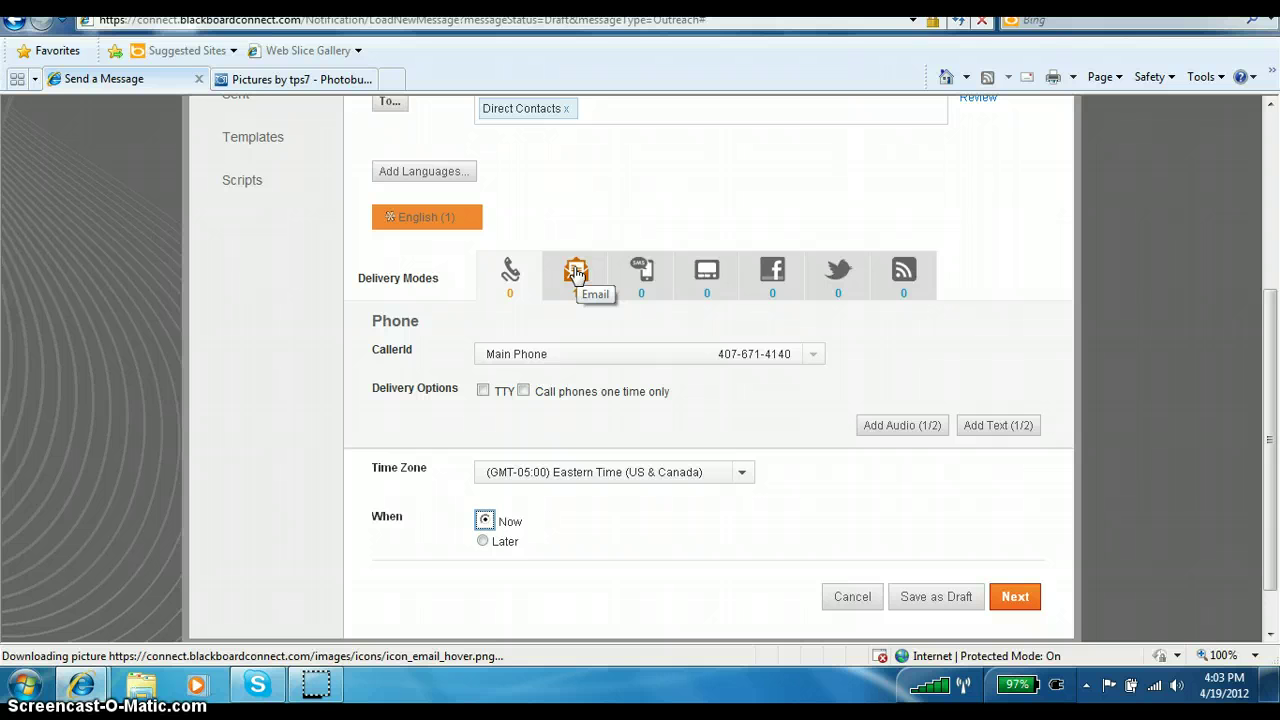
pyautogui.click(576, 274)
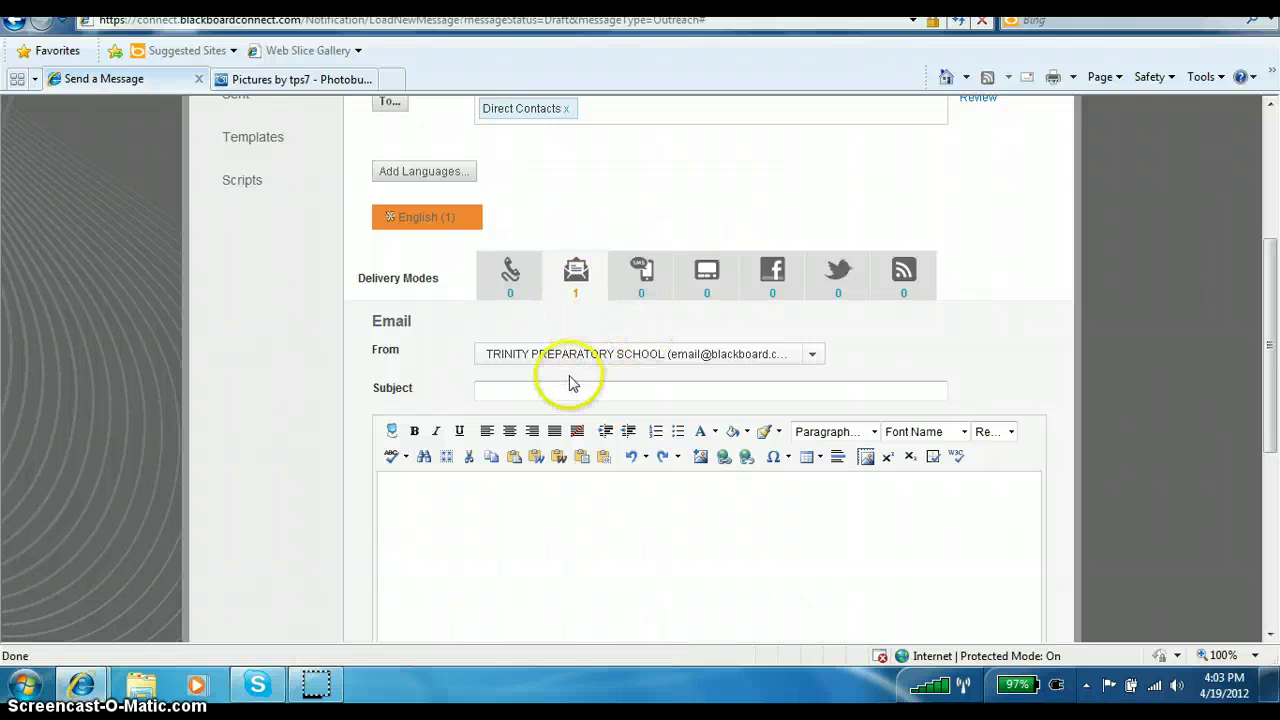
# Send from the personal school address, with the subject 'Testing Banners'.
pyautogui.click(815, 357)
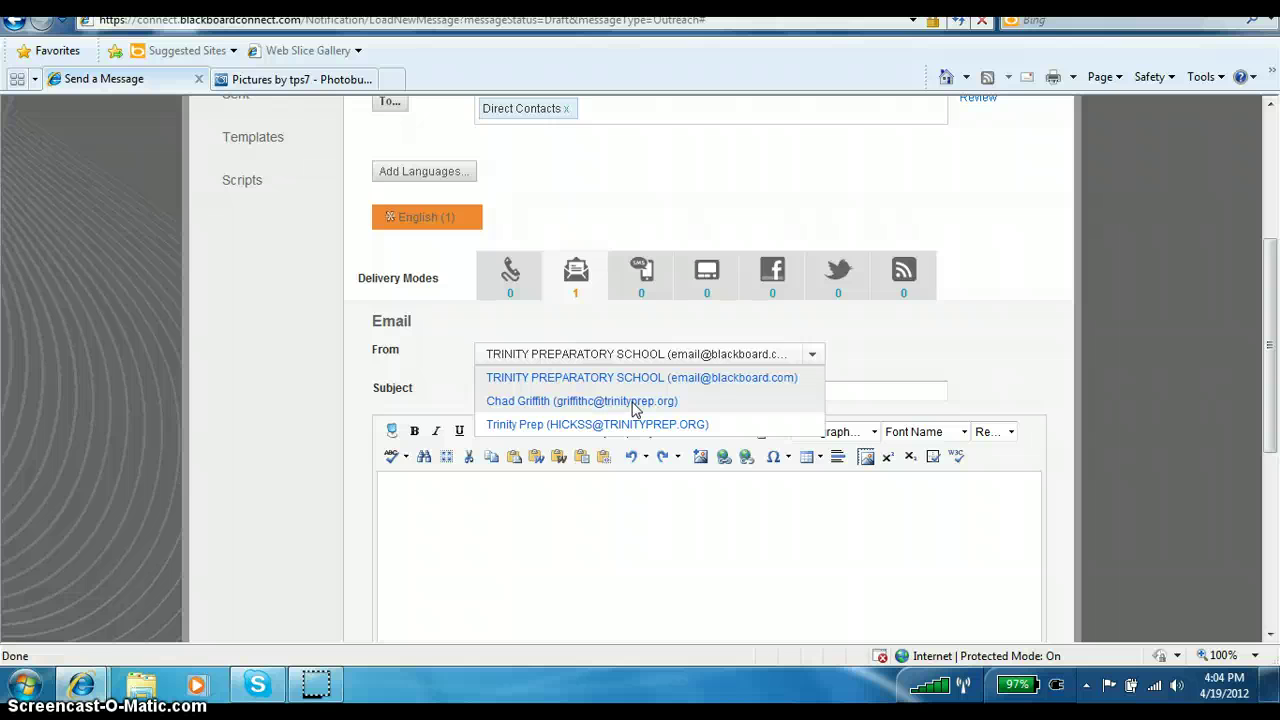
pyautogui.click(632, 402)
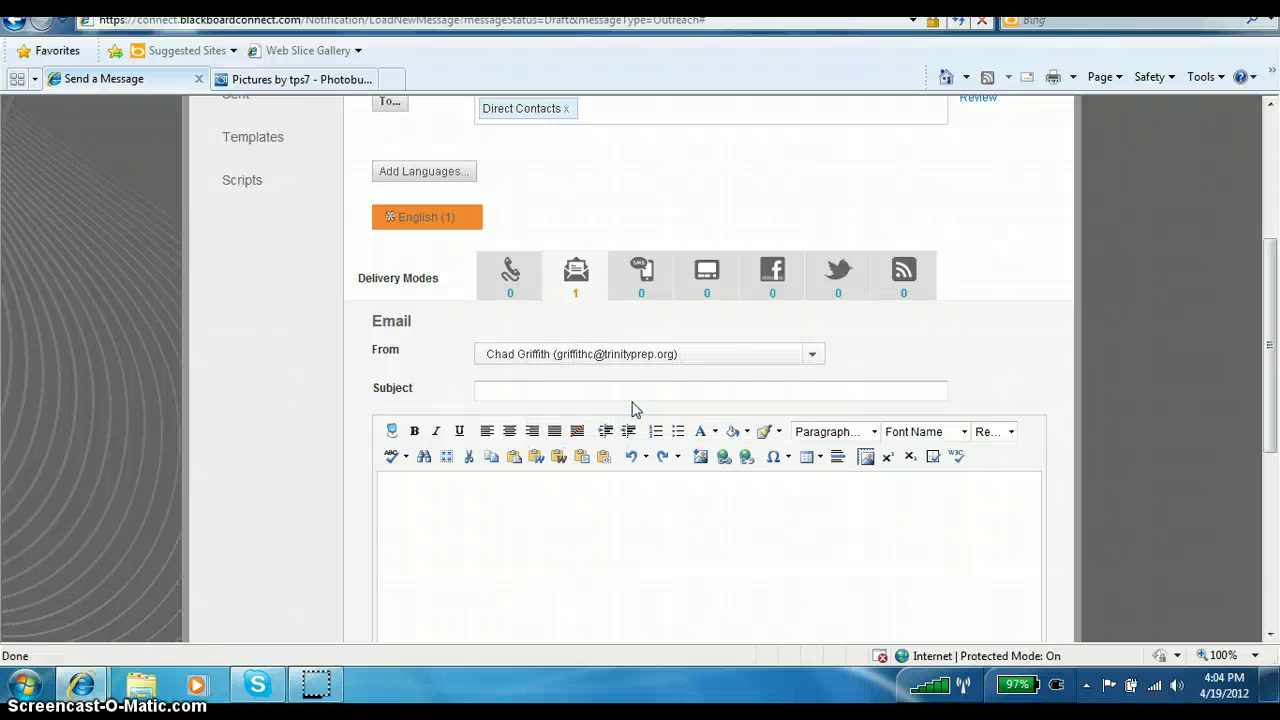
pyautogui.click(630, 394)
pyautogui.write('Testing Banners')
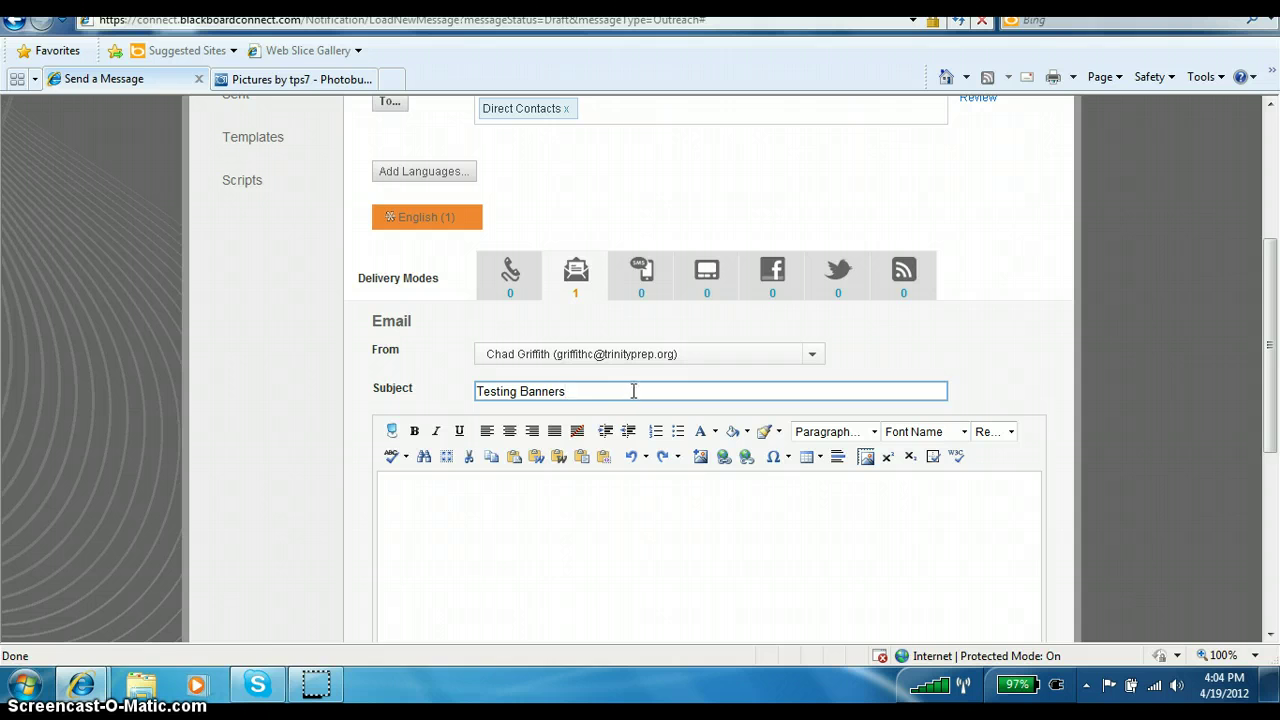
pyautogui.click(562, 496)
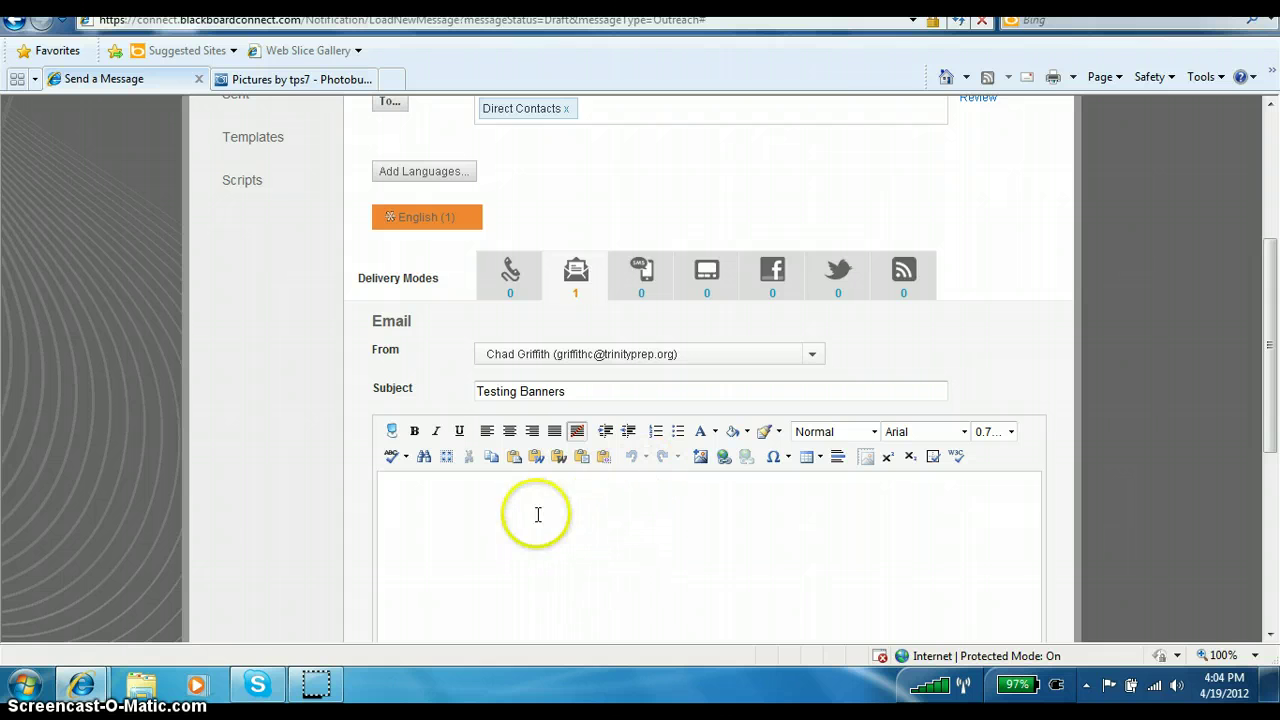
# Insert the Photobucket banner URL as an image and allow the non-secure content.
pyautogui.click(701, 461)
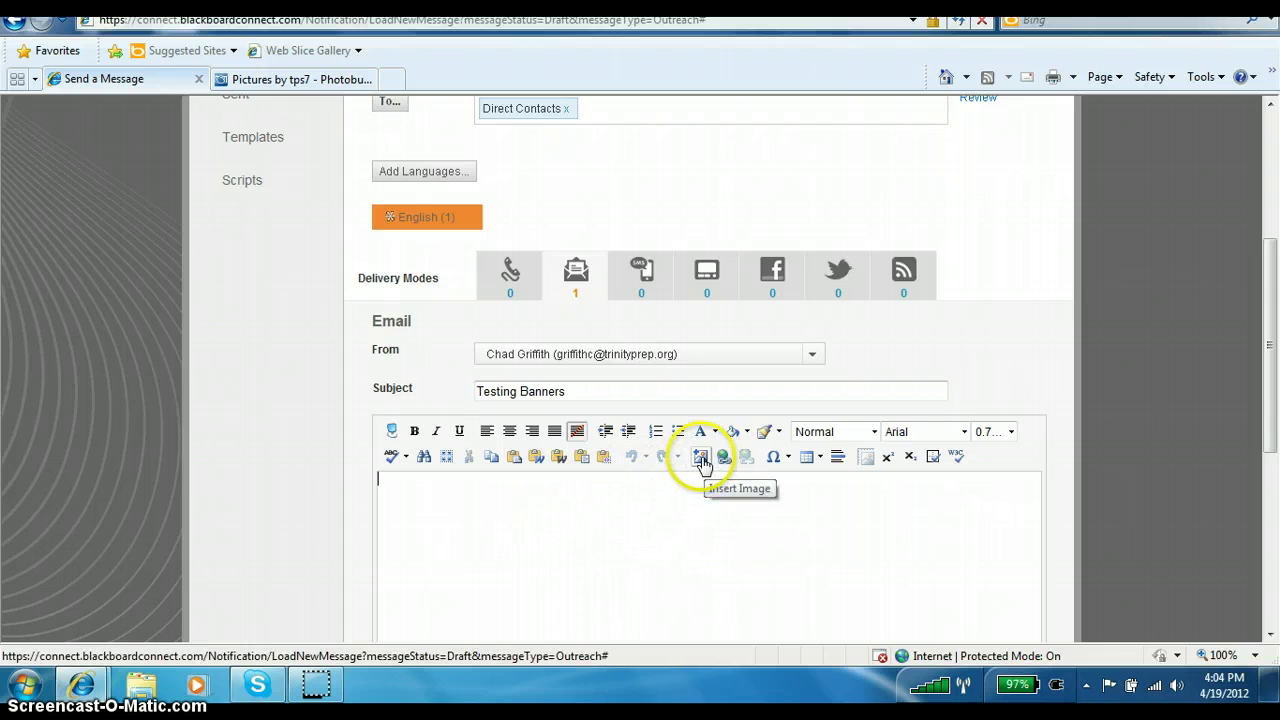
pyautogui.click(702, 461)
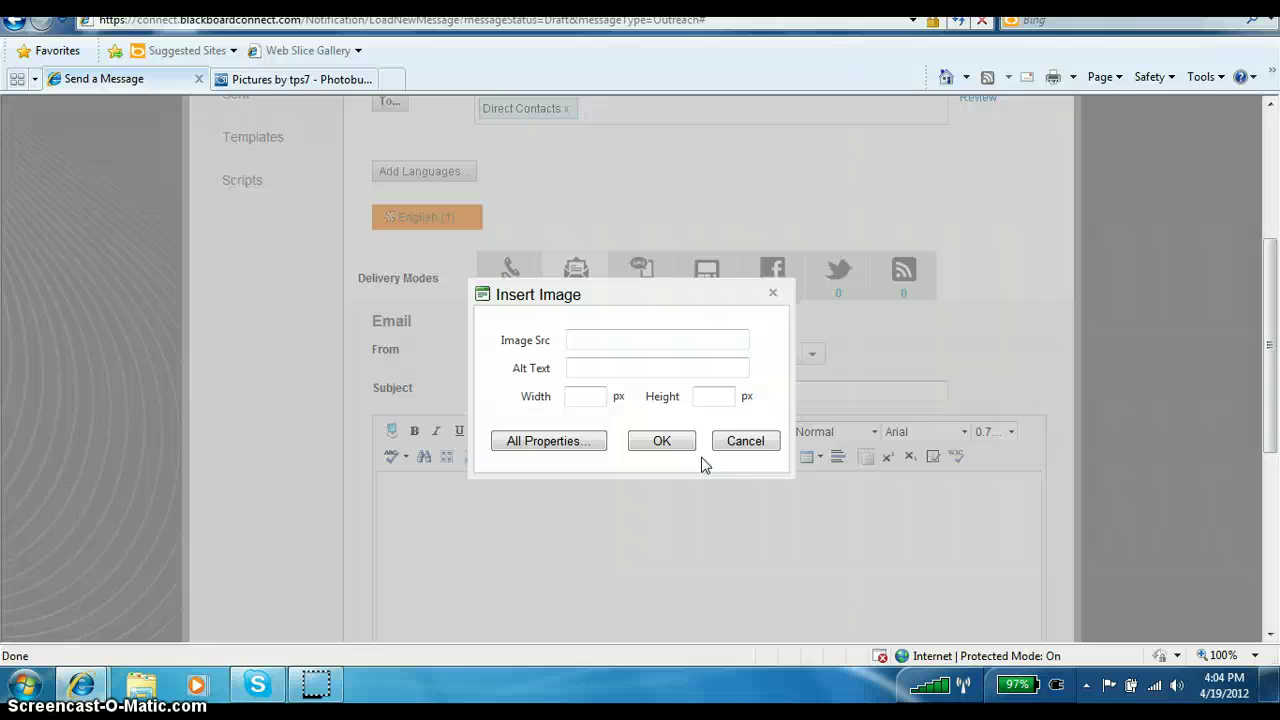
pyautogui.click(586, 340)
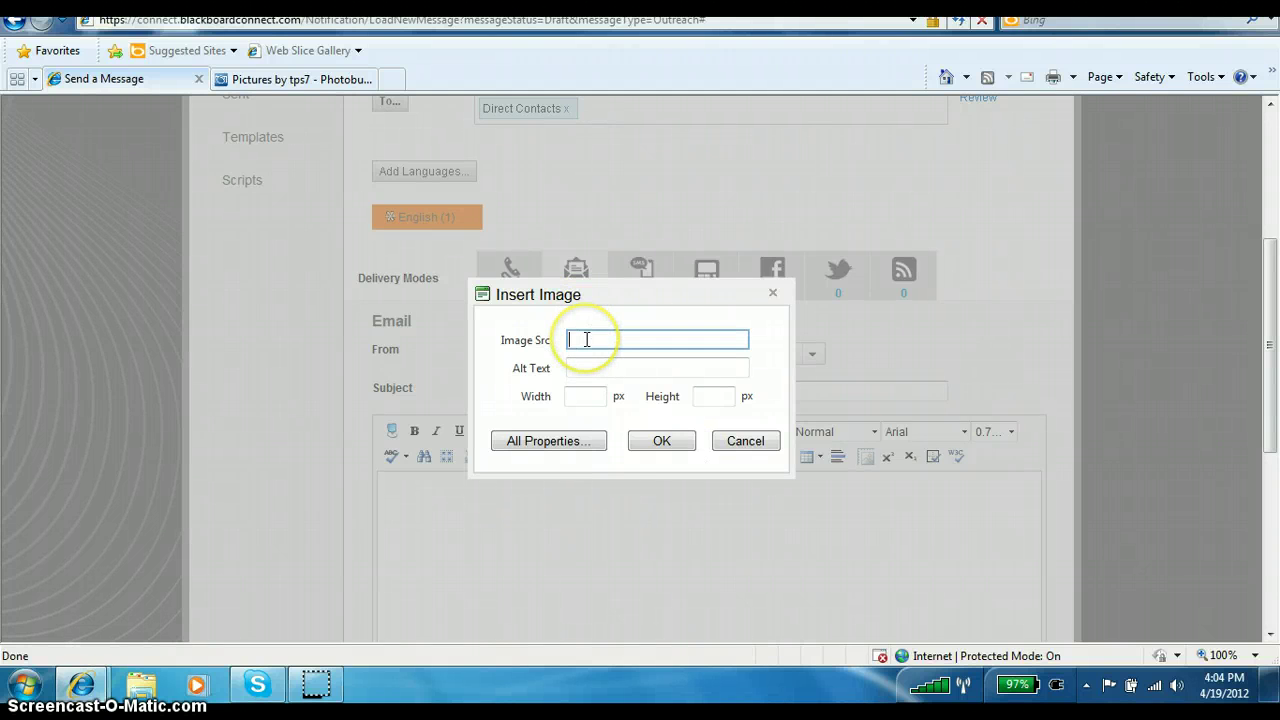
pyautogui.rightClick(586, 340)
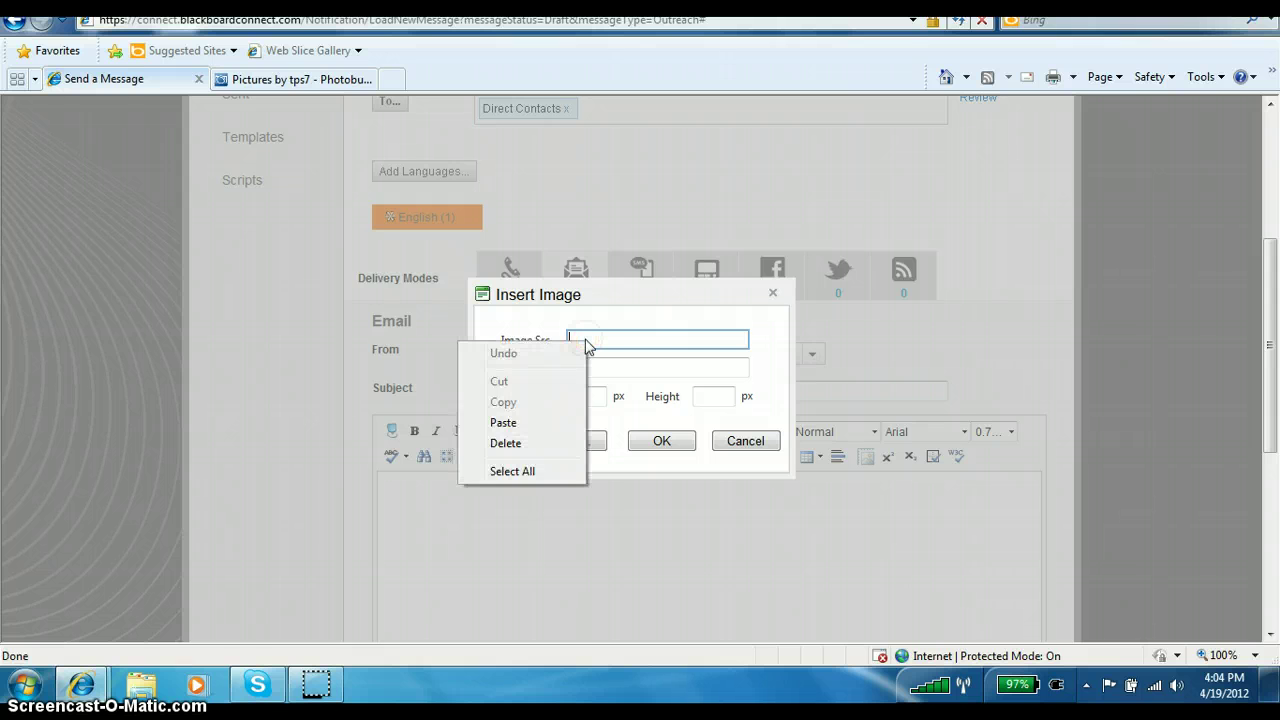
pyautogui.click(503, 423)
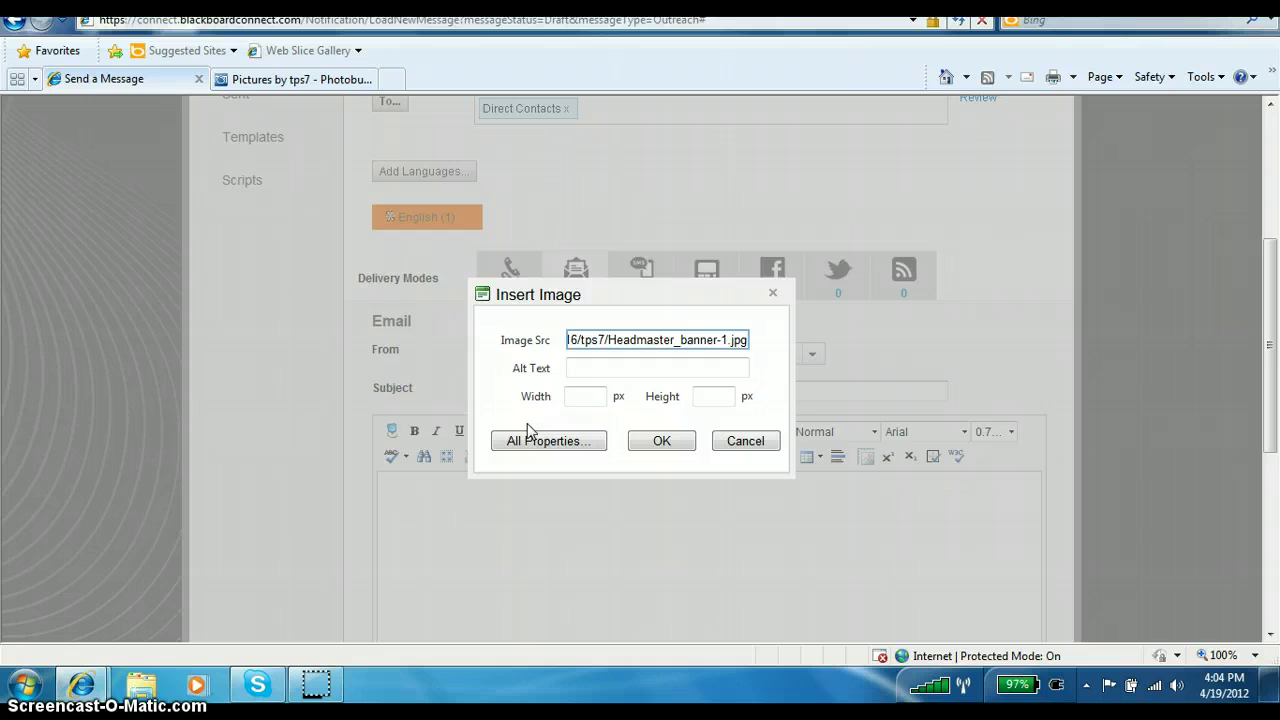
pyautogui.click(659, 442)
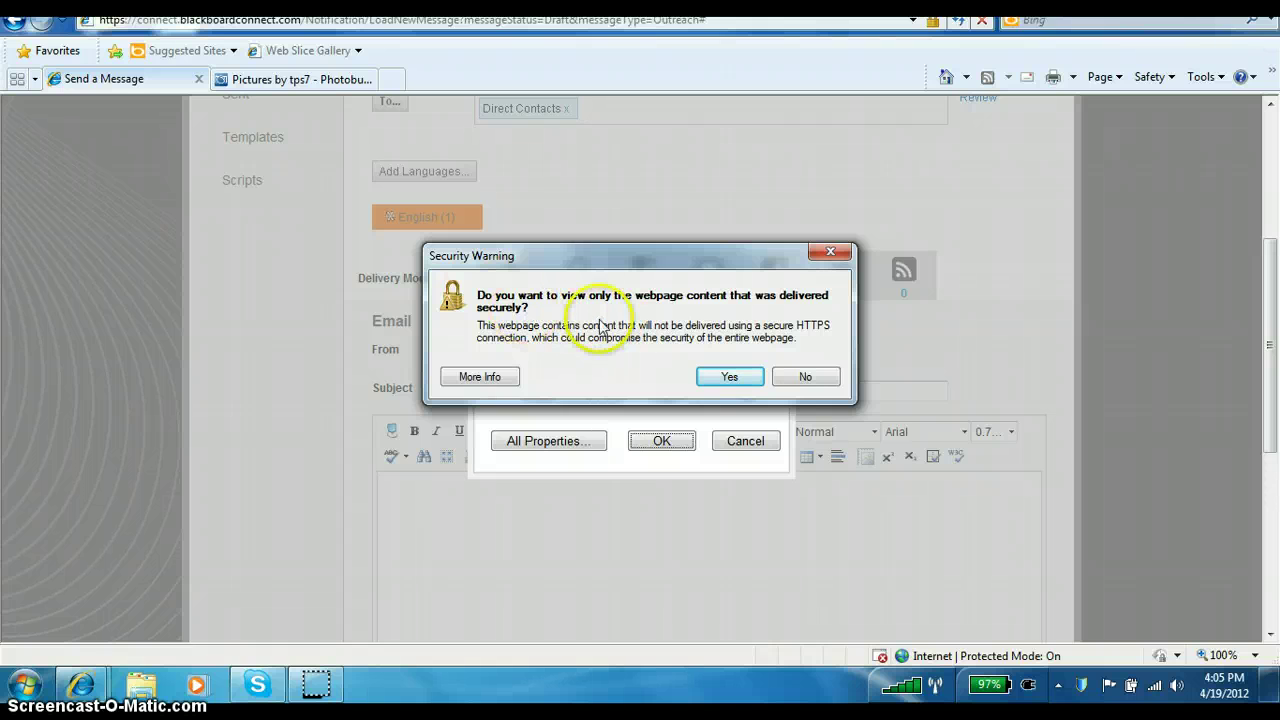
pyautogui.click(821, 376)
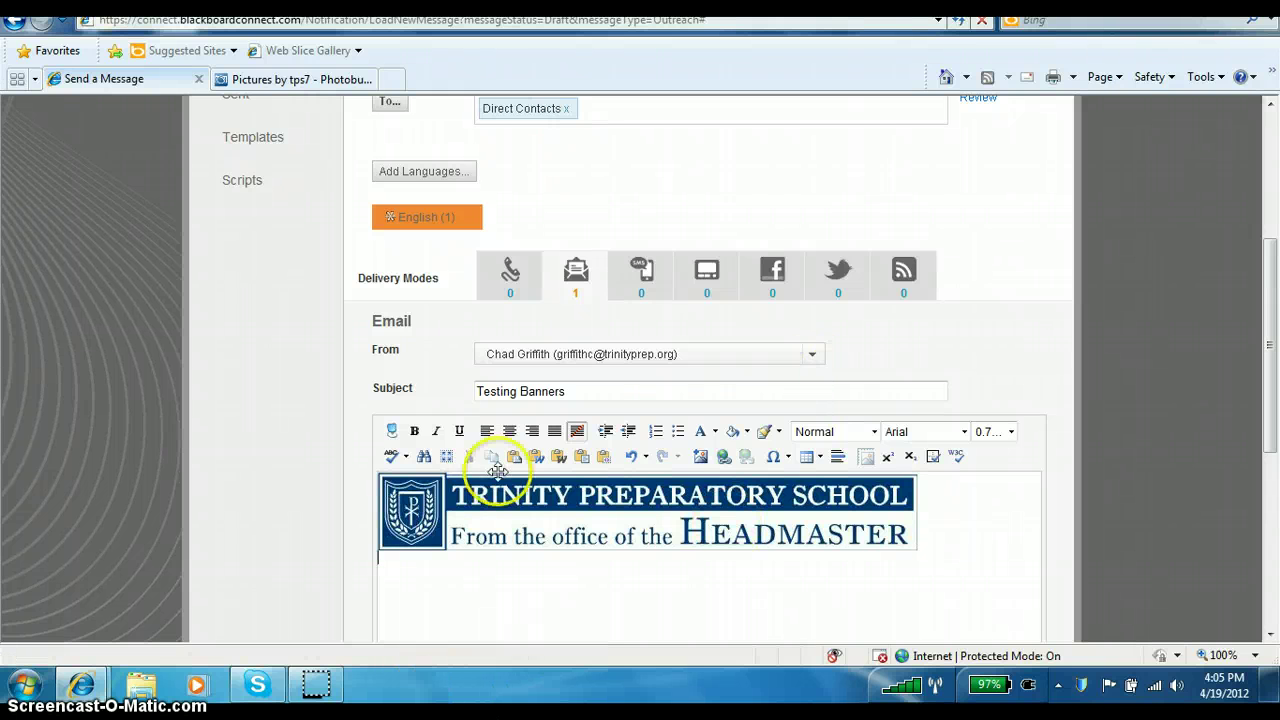
# Center the banner image, then type a left-aligned 'This is a test.' beneath it.
pyautogui.click(380, 504)
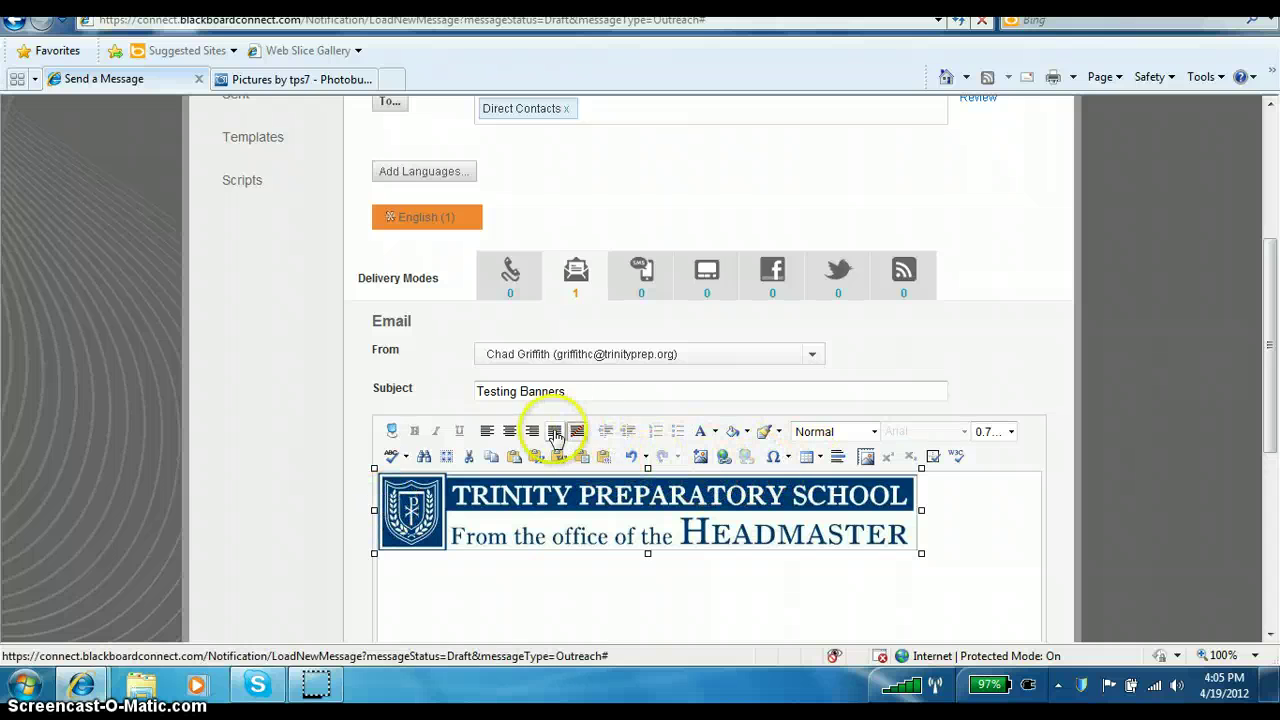
pyautogui.click(509, 431)
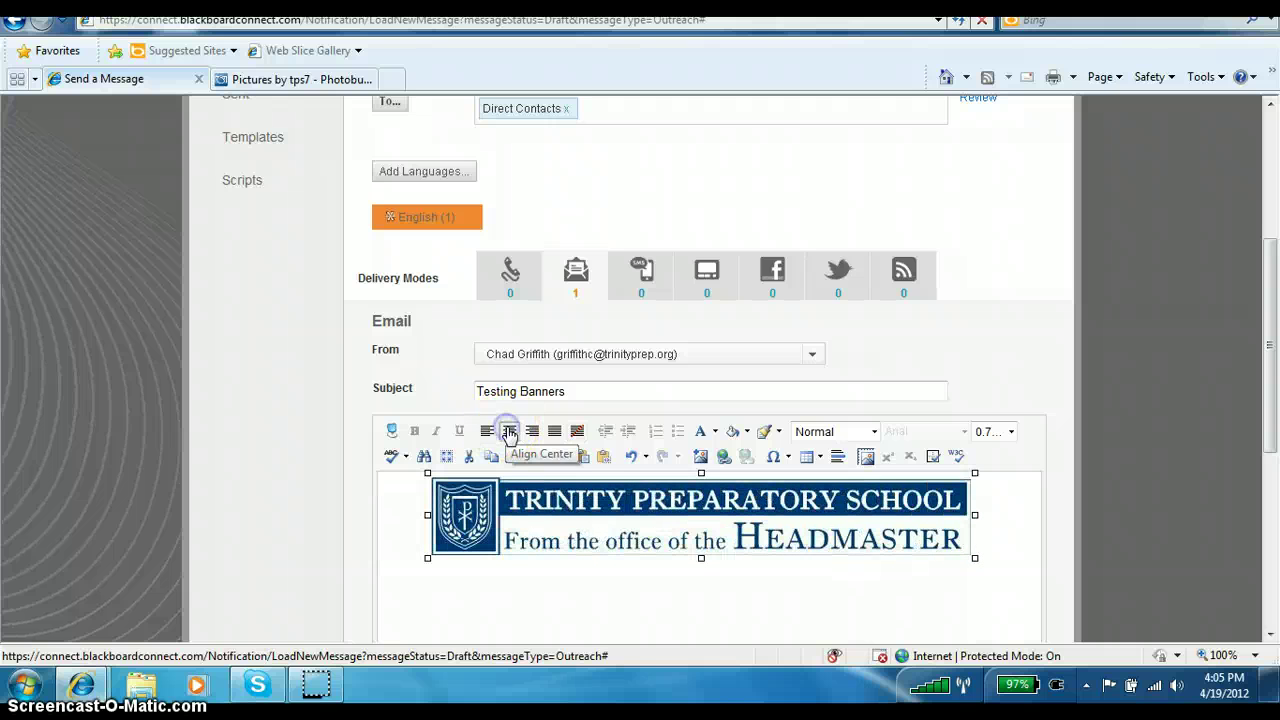
pyautogui.click(1008, 550)
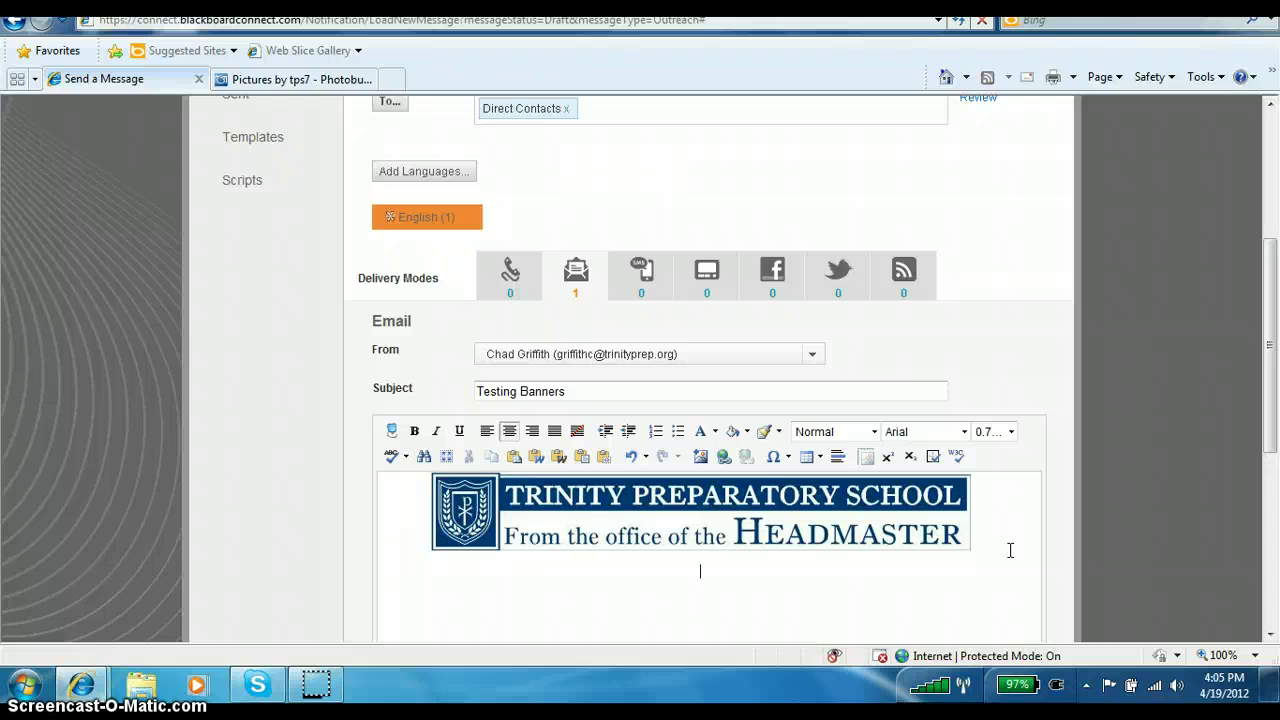
pyautogui.click(636, 516)
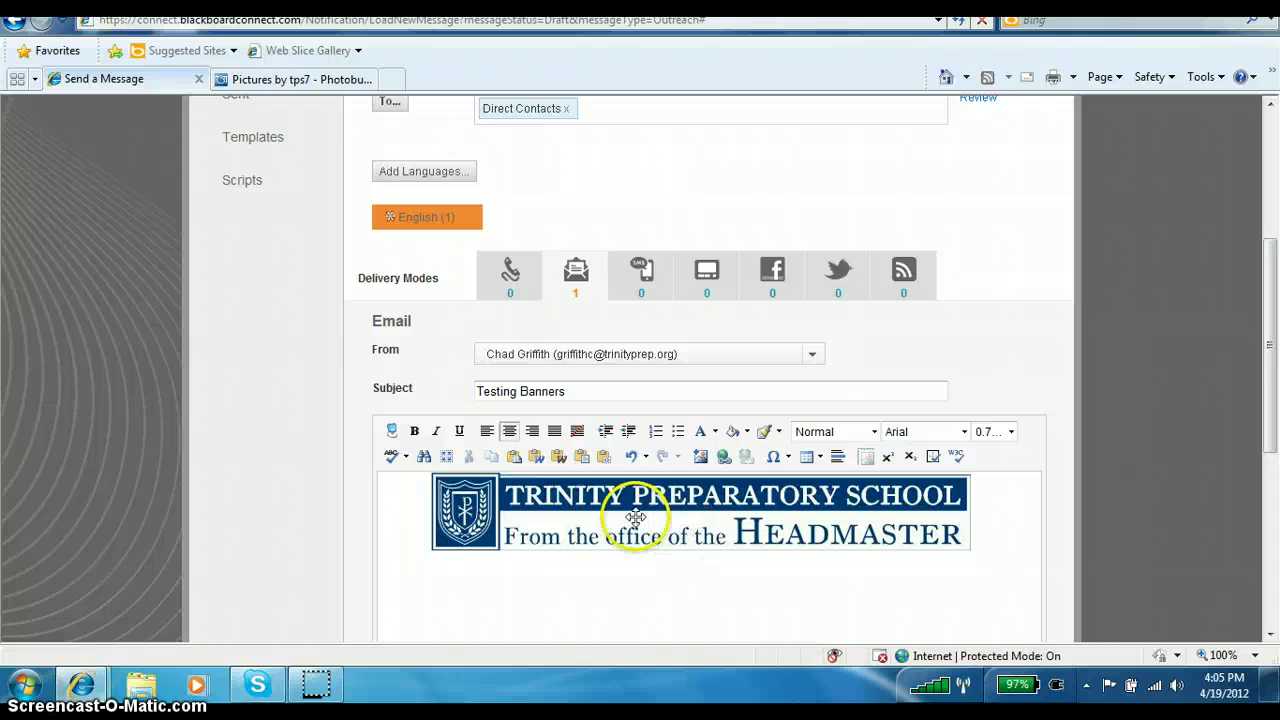
pyautogui.click(483, 430)
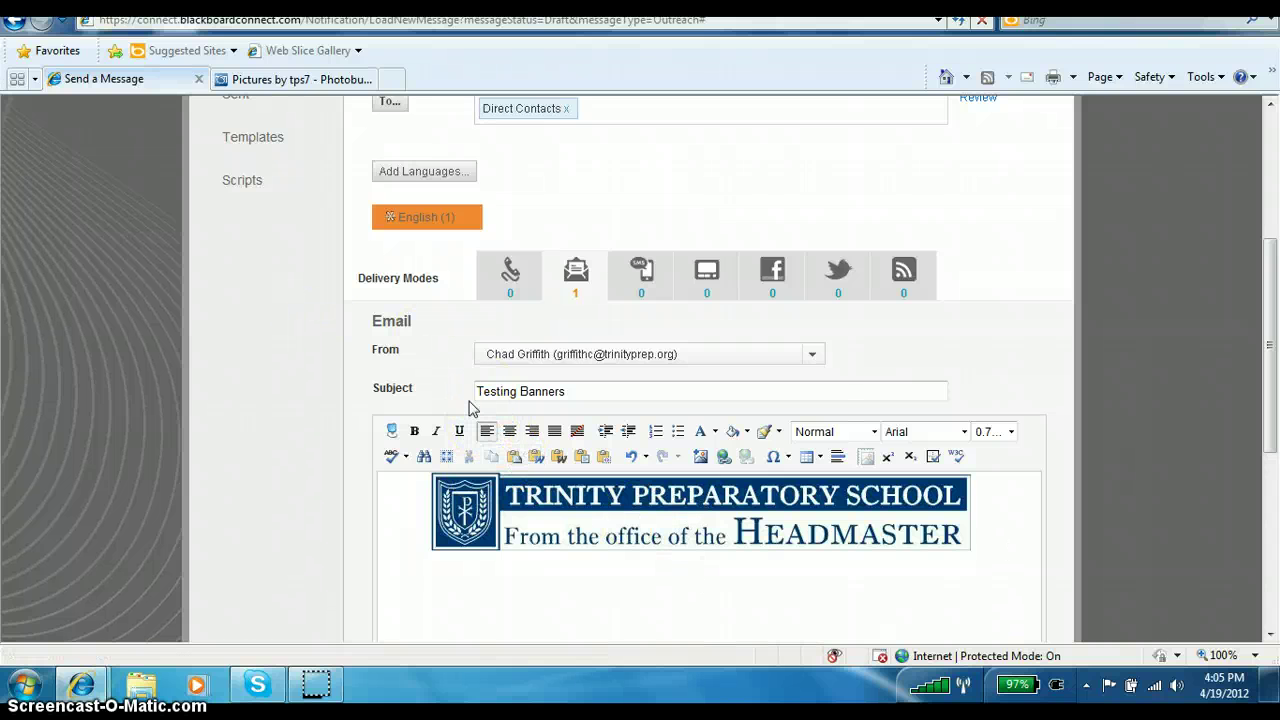
pyautogui.write('This is a')
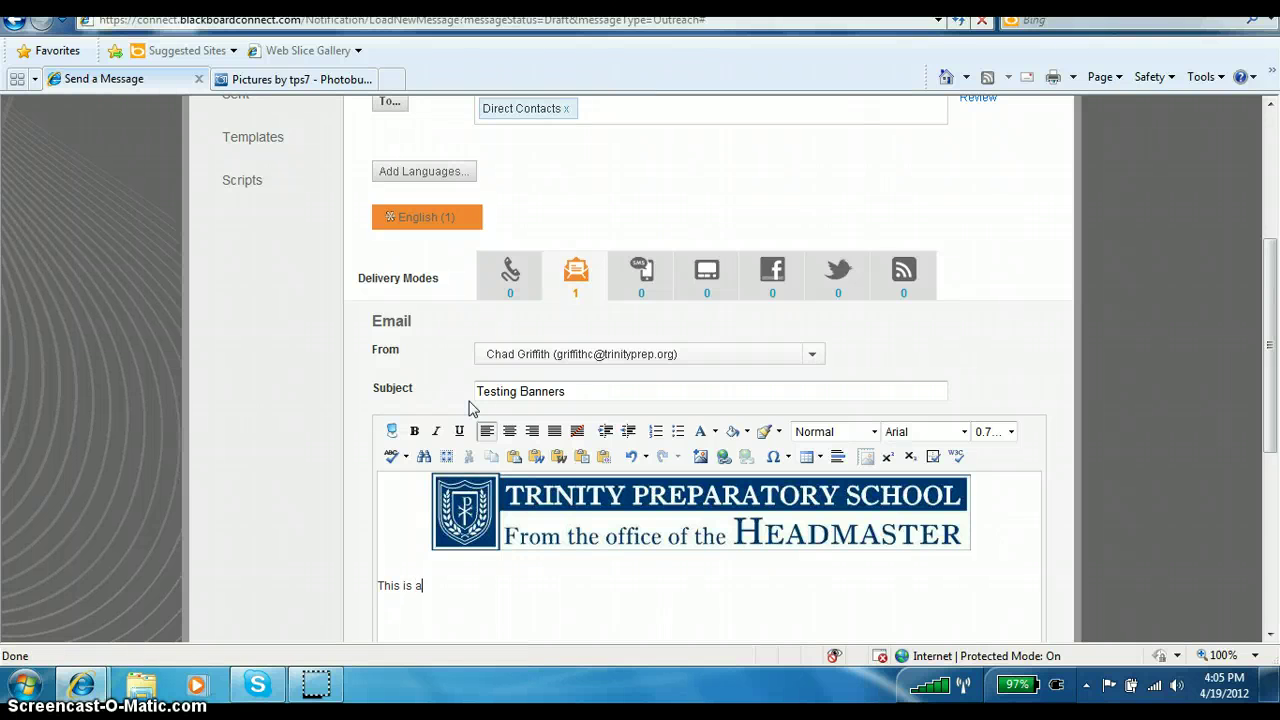
pyautogui.write(' test.')
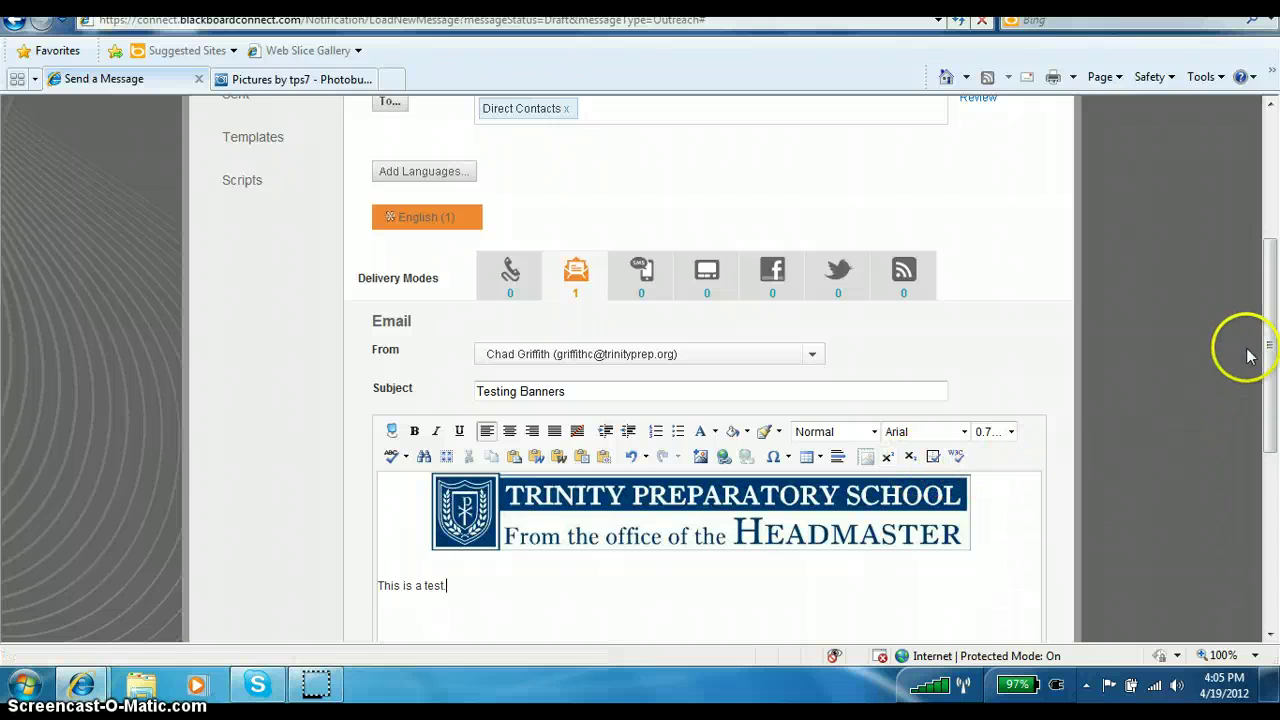
# Review the Testing banners message, return once to edit it, then review again and send it.
pyautogui.moveTo(1268, 310); pyautogui.dragTo(1273, 497)
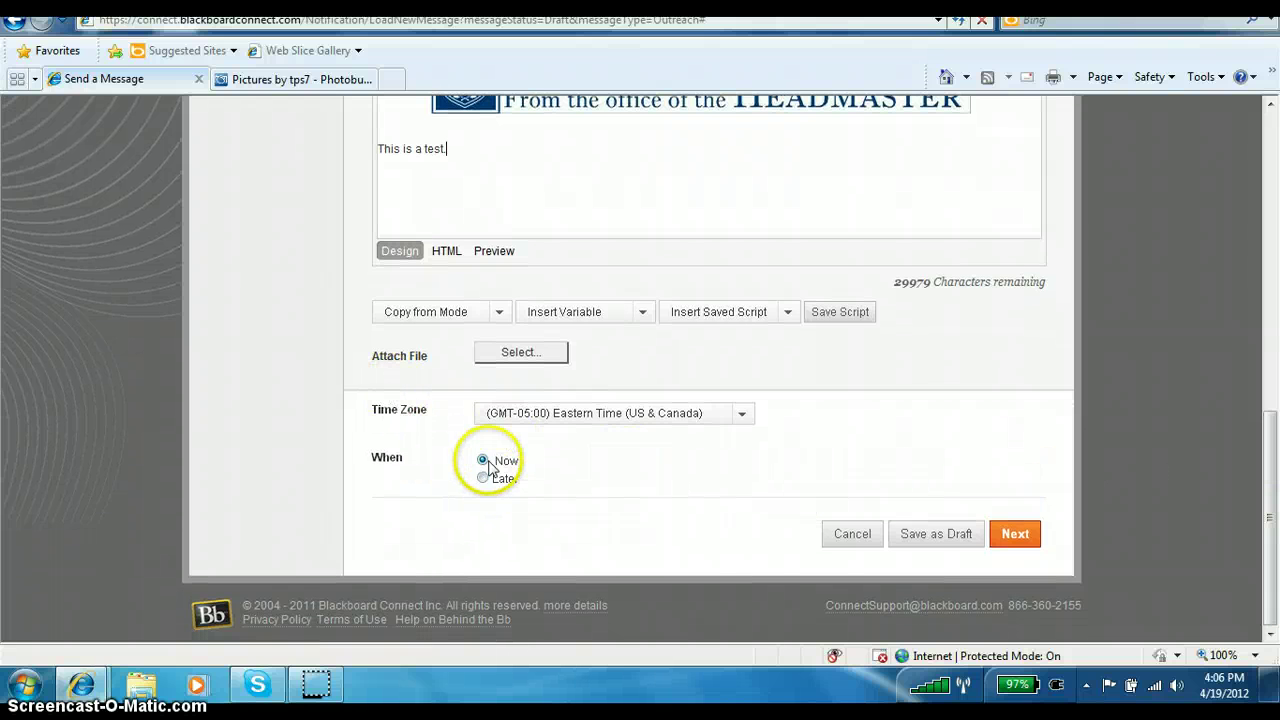
pyautogui.click(1015, 535)
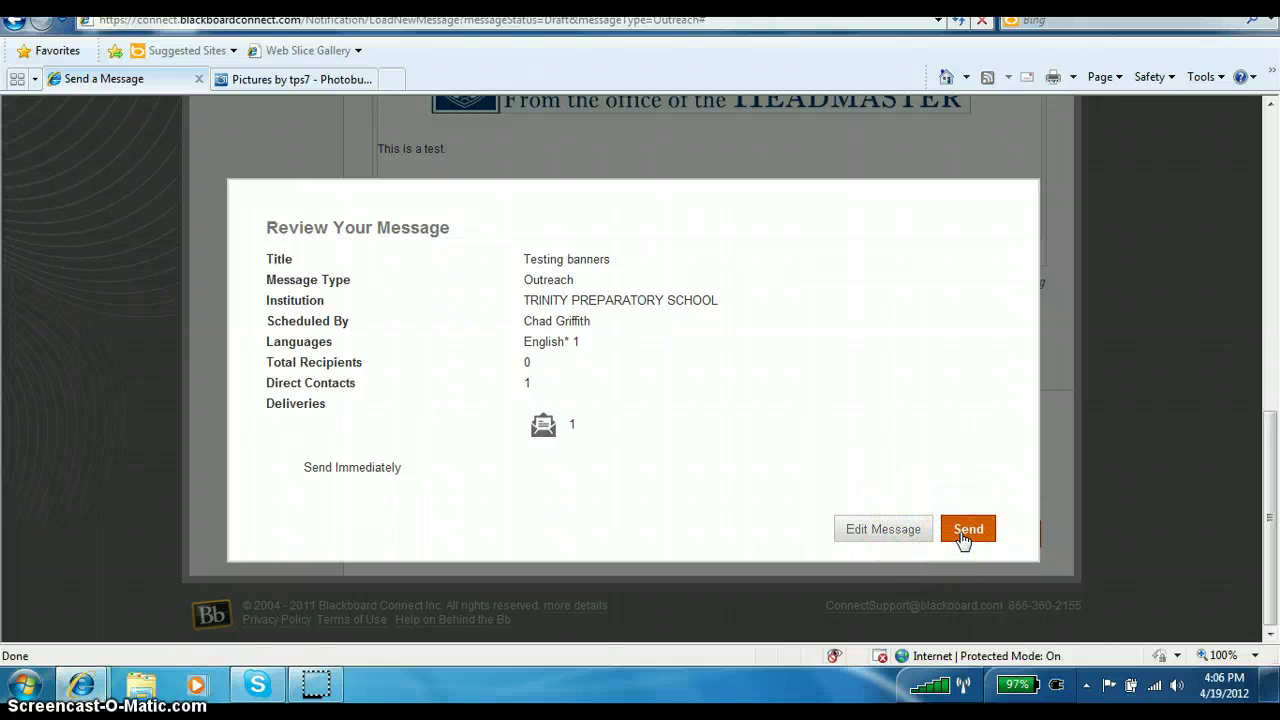
pyautogui.click(893, 530)
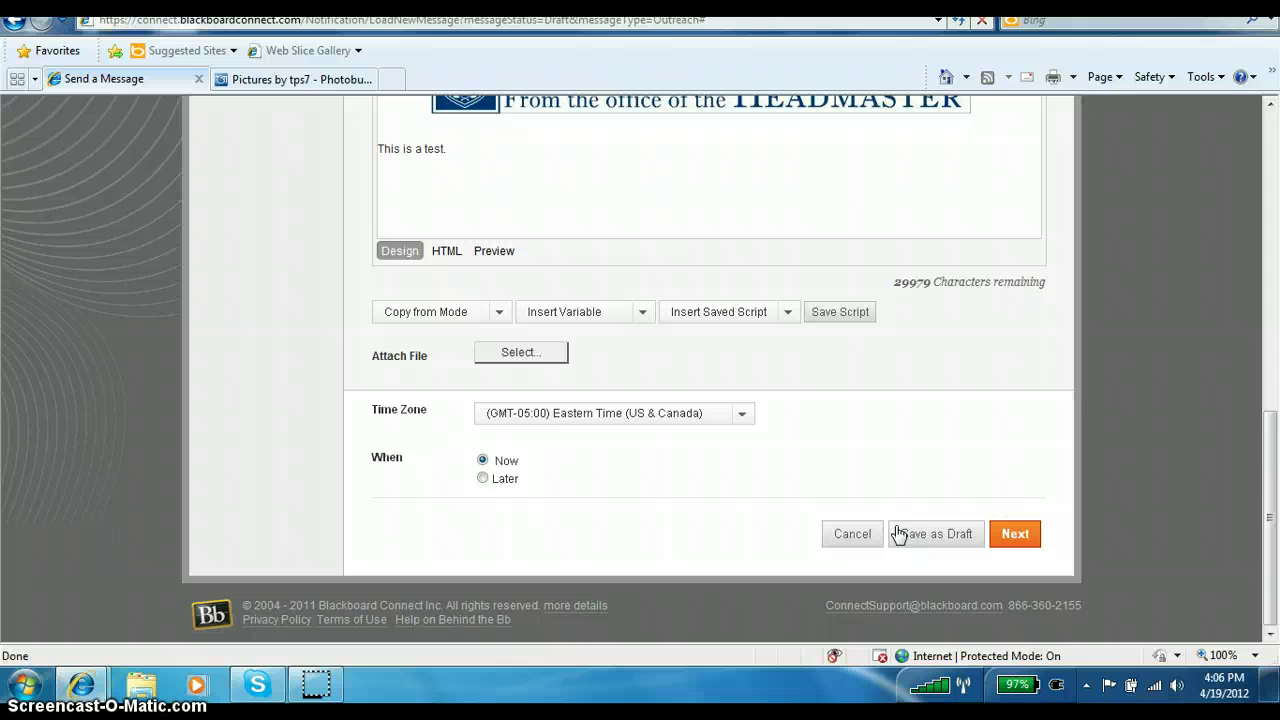
pyautogui.moveTo(1260, 443)
pyautogui.mouseDown()
pyautogui.moveTo(1274, 370)
pyautogui.moveTo(1274, 450)
pyautogui.mouseUp()
pyautogui.click(1094, 447)
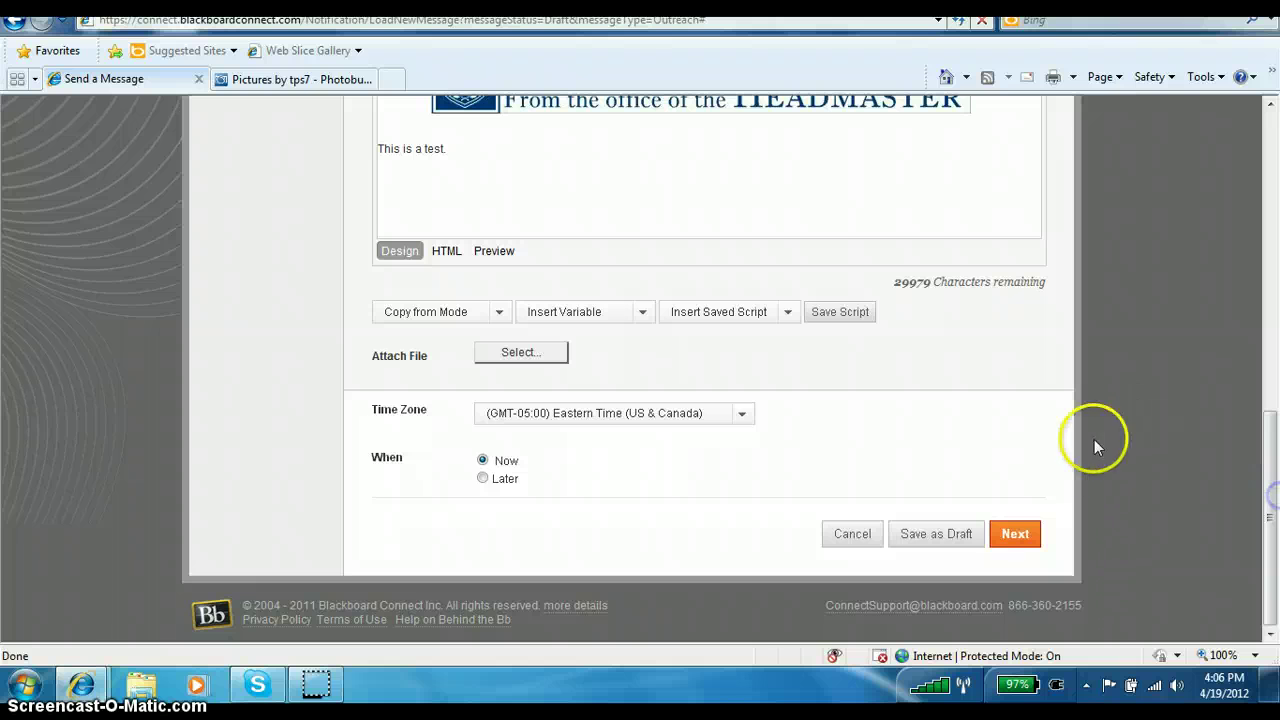
pyautogui.click(1013, 536)
pyautogui.click(981, 527)
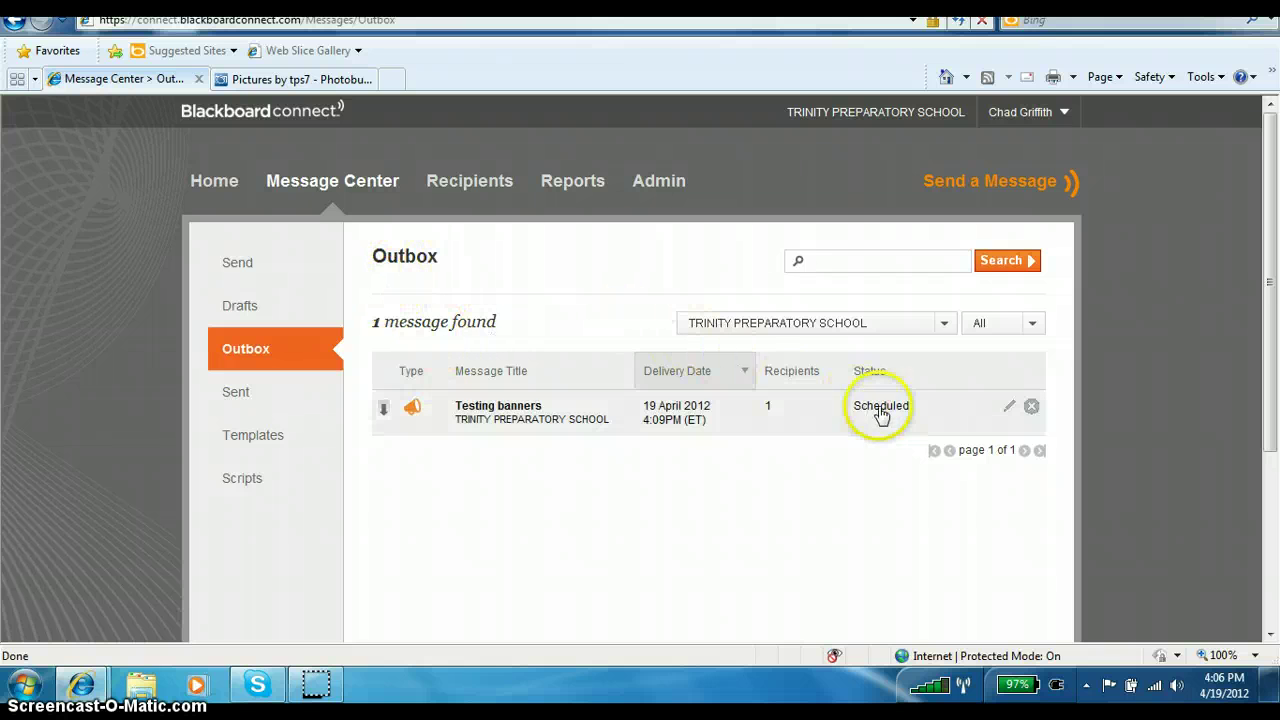
# Confirm Testing banners has left the Outbox and shows as Completed under Sent messages.
pyautogui.moveTo(895, 415)
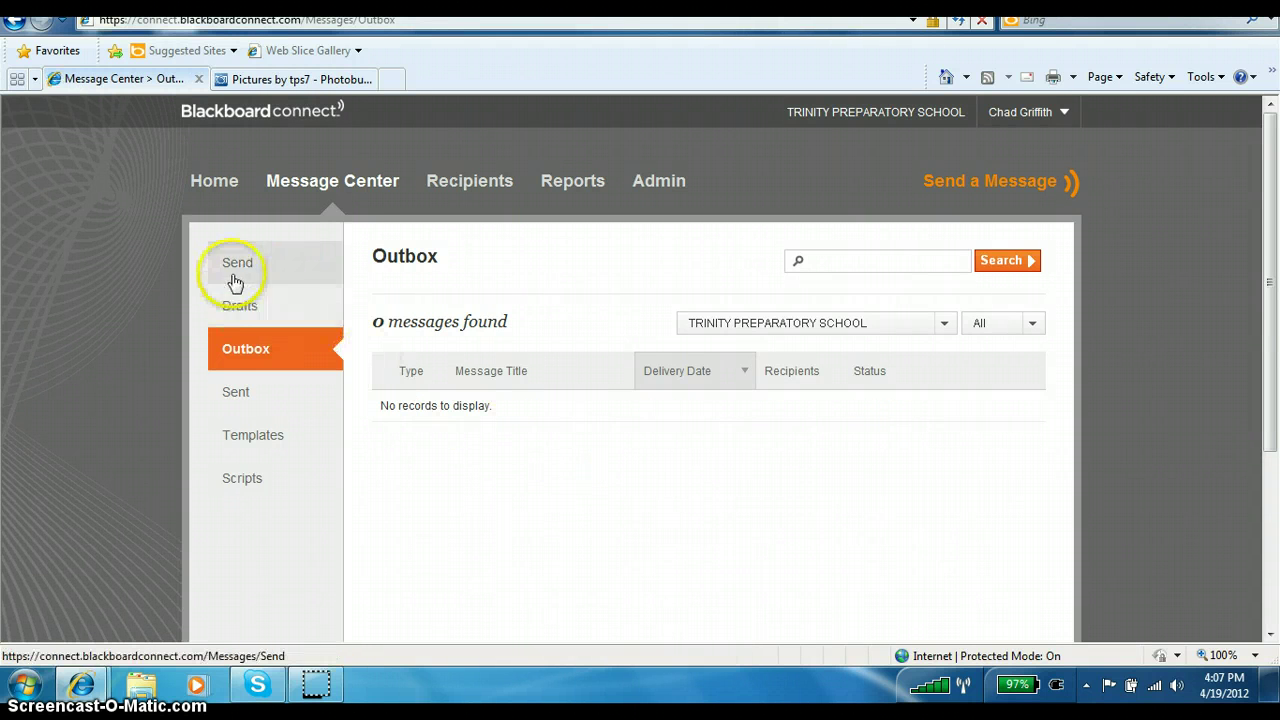
pyautogui.click(244, 404)
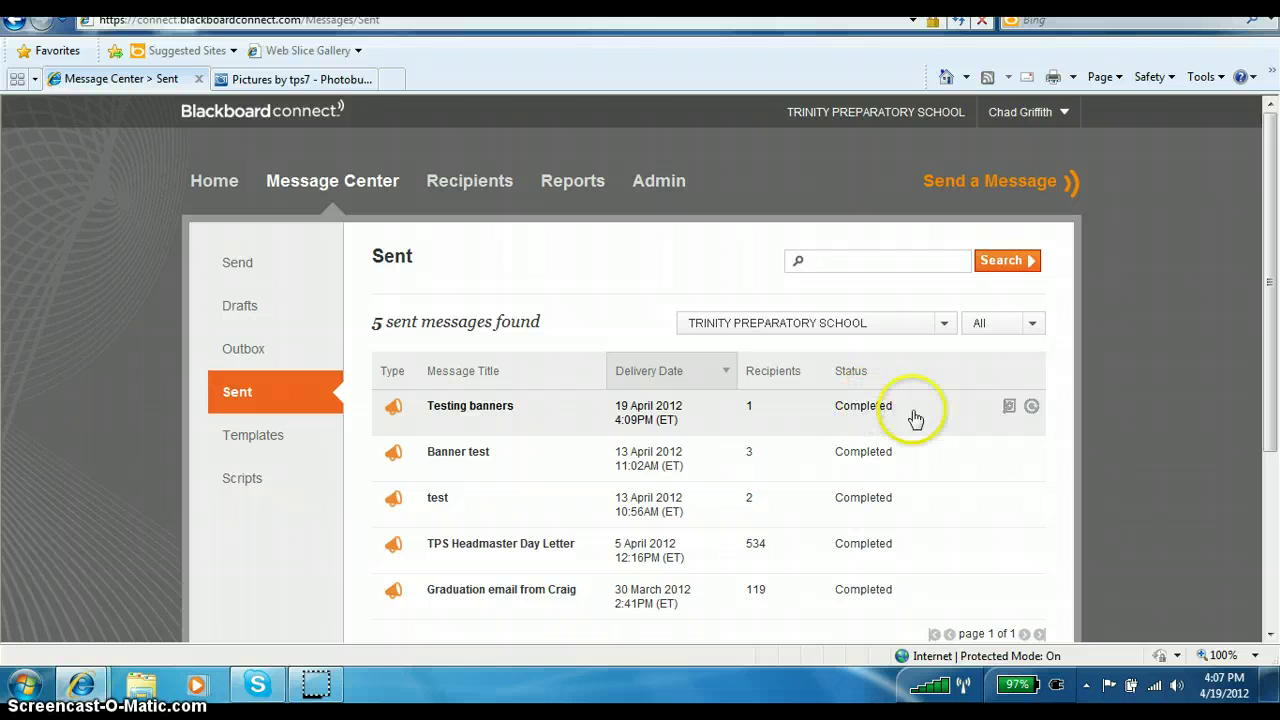
pyautogui.click(455, 418)
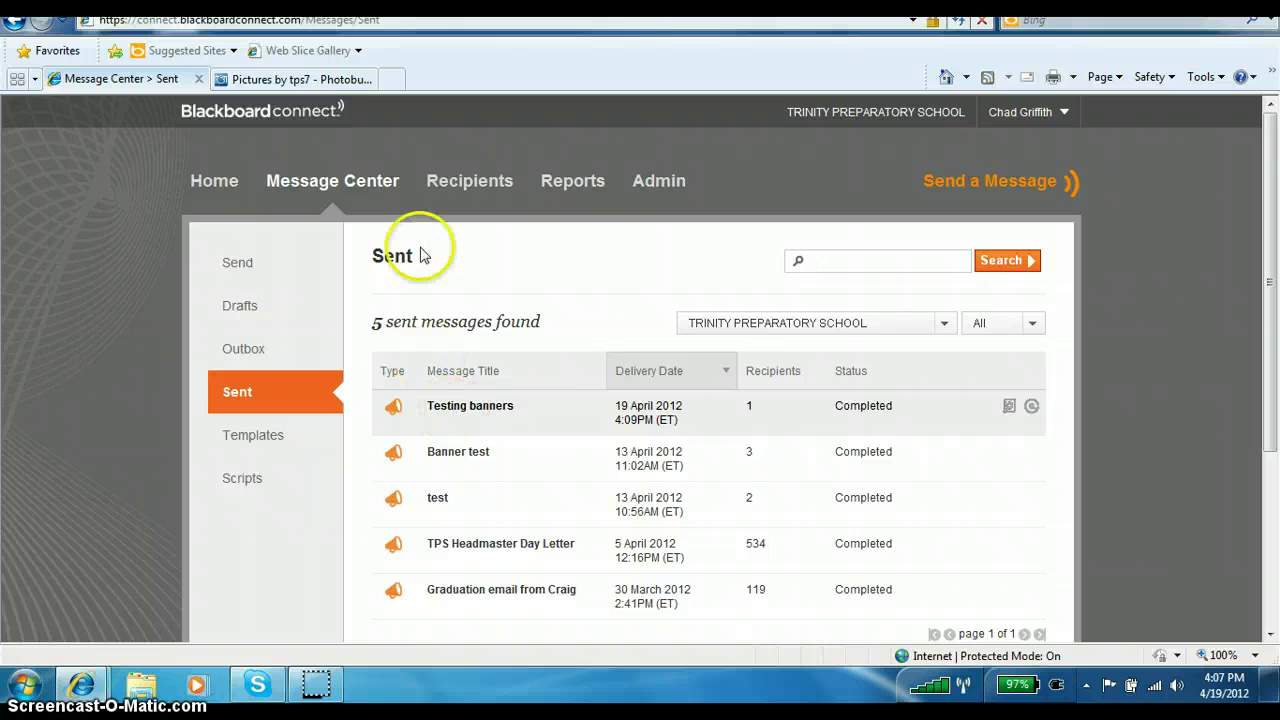
# Load the school portal my.trinityprep.org in a new Internet Explorer tab.
pyautogui.click(393, 80)
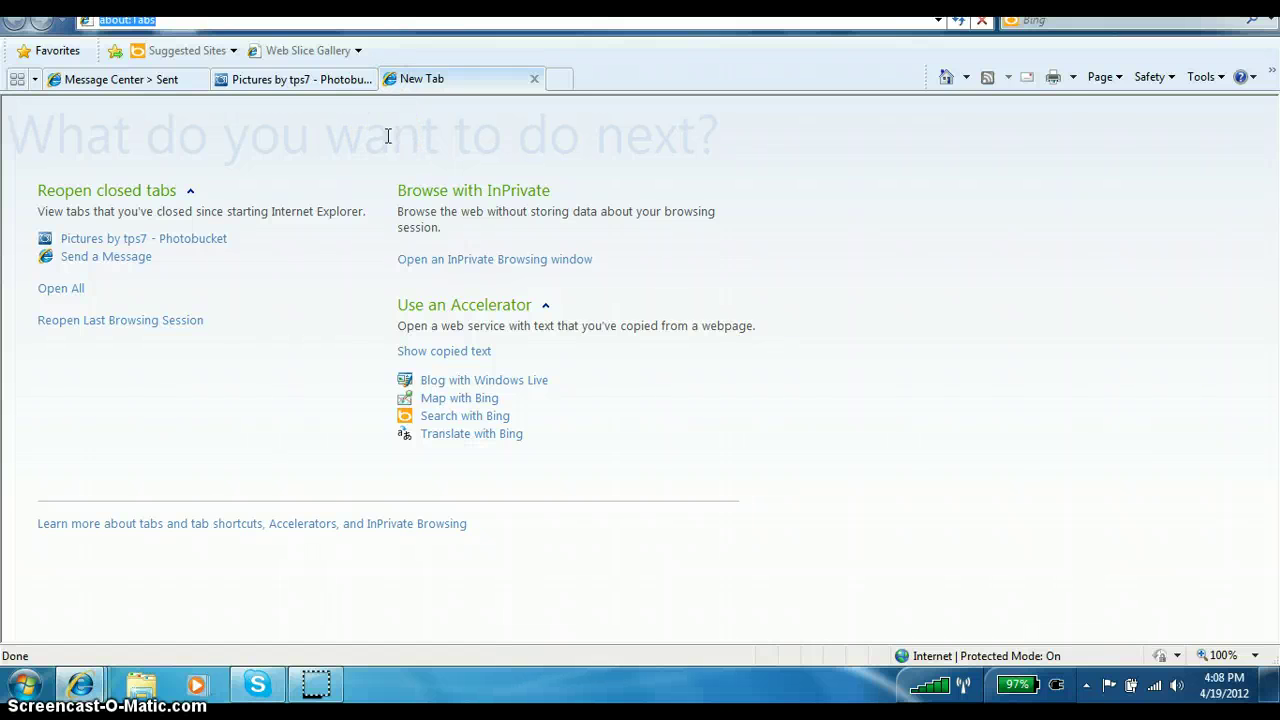
pyautogui.write('my')
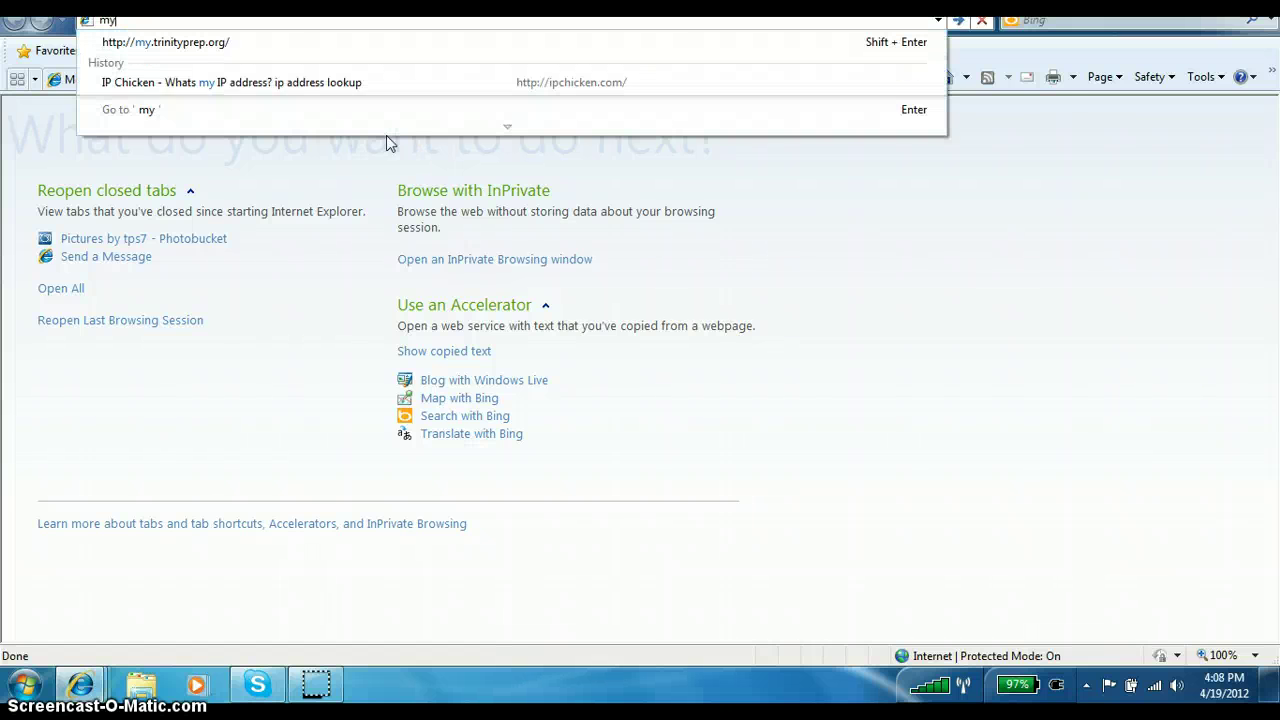
pyautogui.write('.trinit')
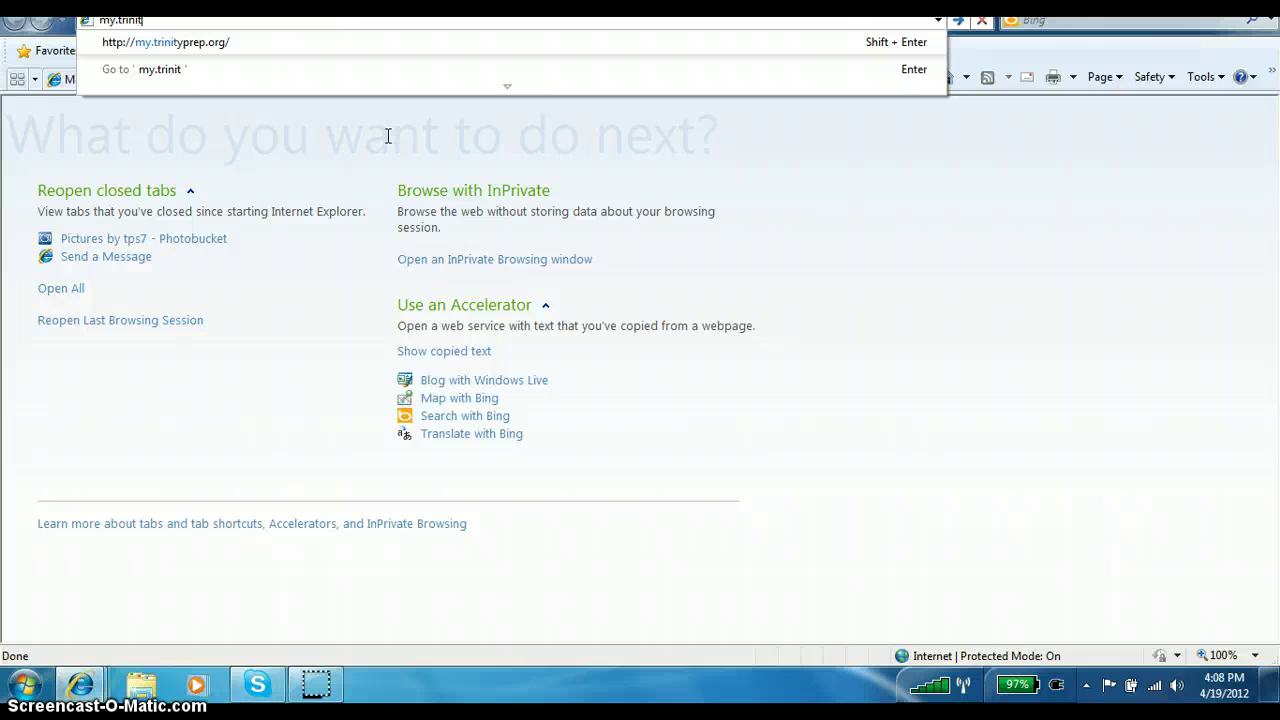
pyautogui.write('yprep.org')
pyautogui.press('Return')
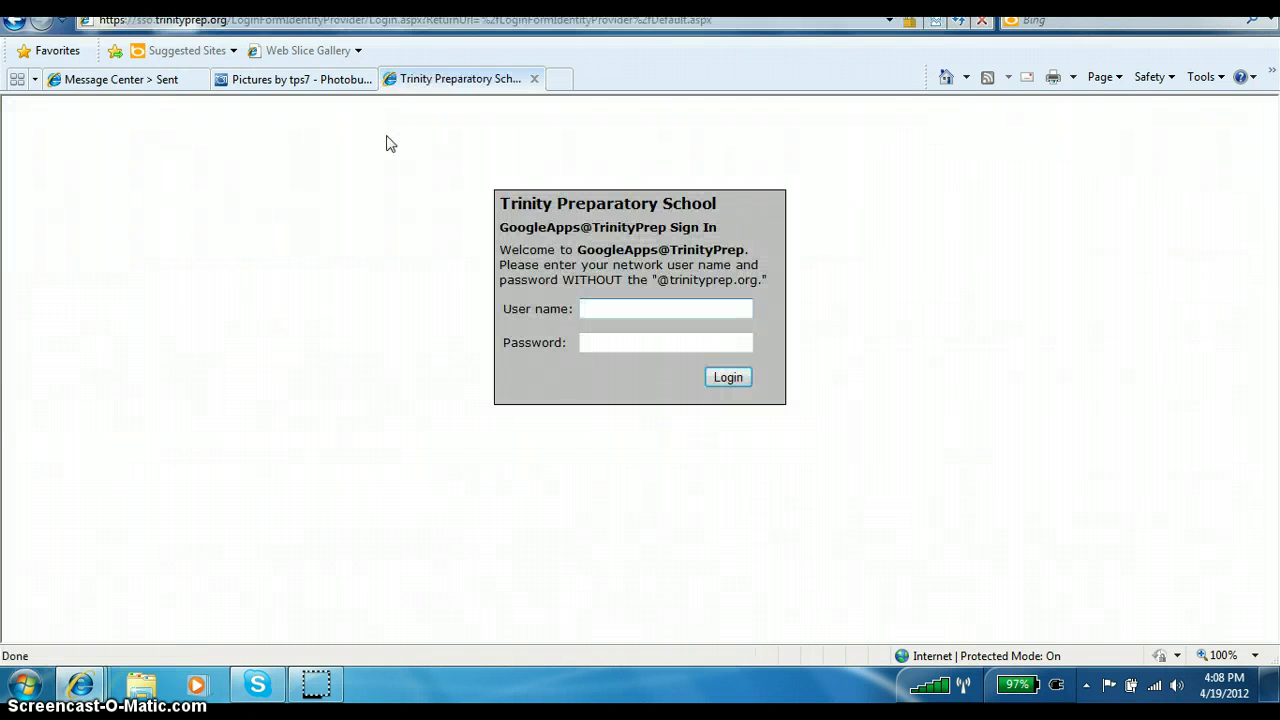
# Sign in to the school mail with the account username and password.
pyautogui.press('Tab')
pyautogui.write('***********')
pyautogui.press('Return')
pyautogui.press('Tab')
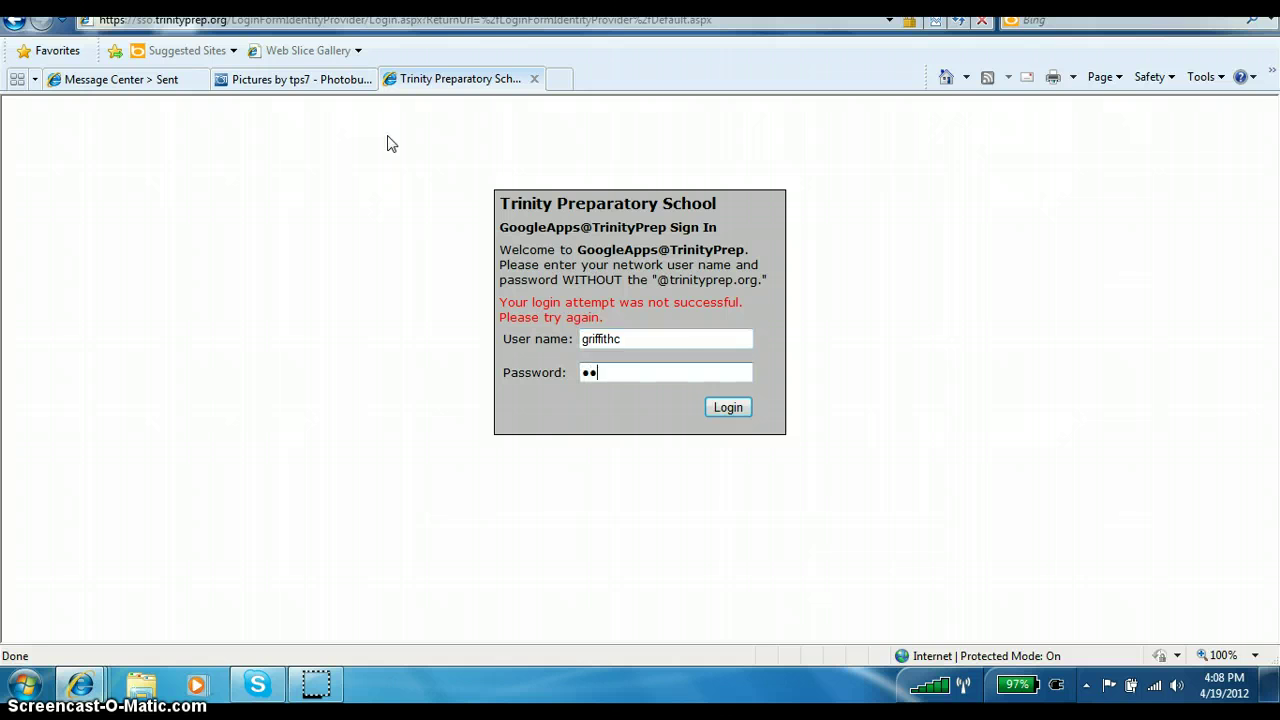
pyautogui.write('********')
pyautogui.press('Return')
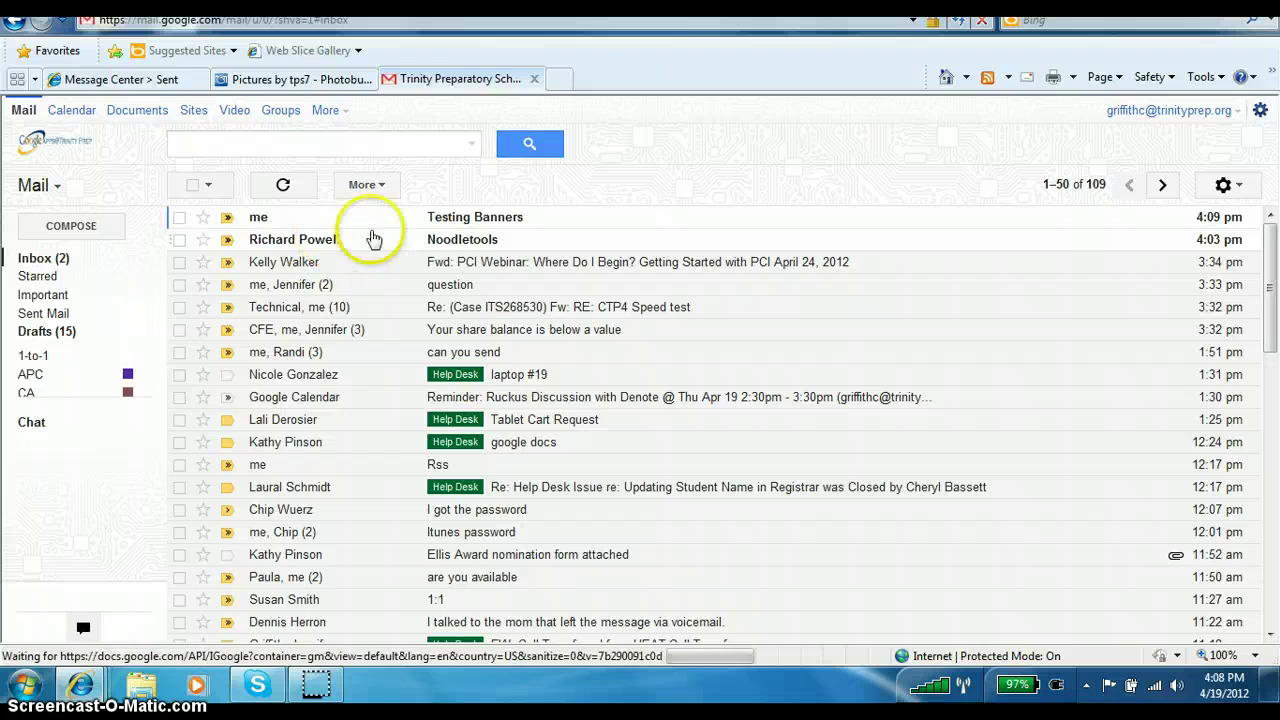
# Open the Testing Banners email and allow its blocked, non-secure banner image to display.
pyautogui.click(460, 222)
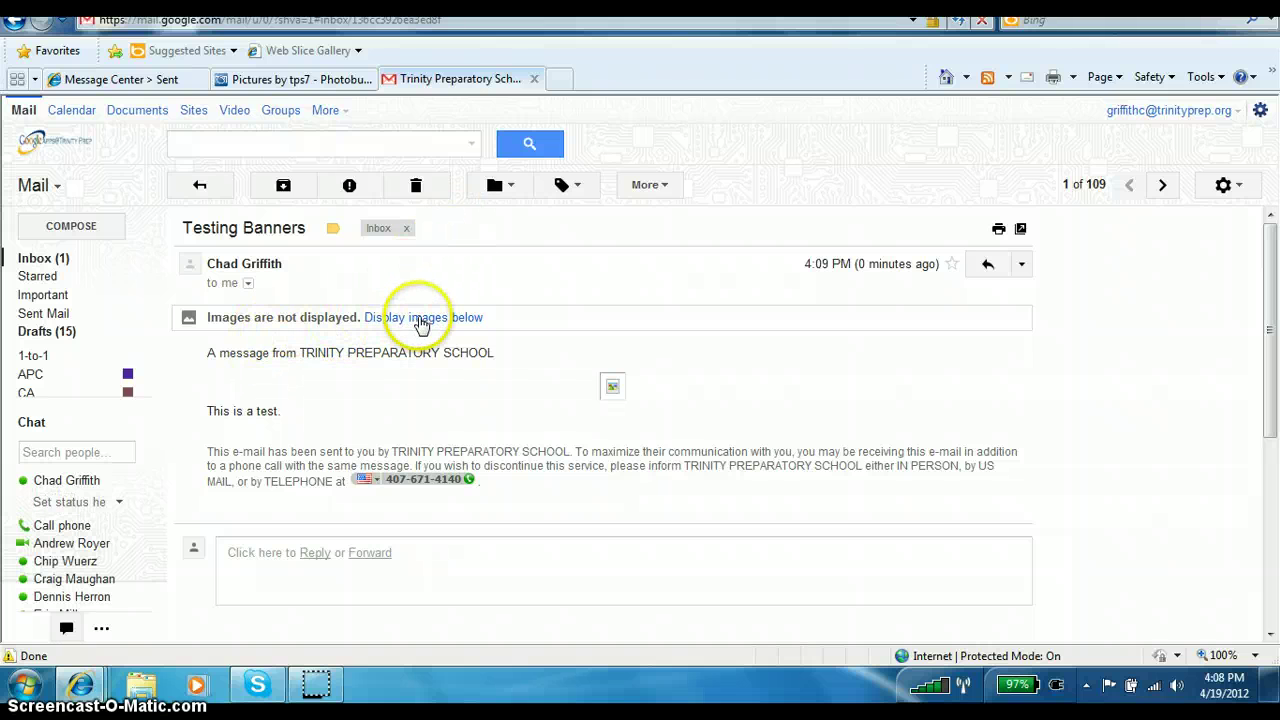
pyautogui.click(423, 322)
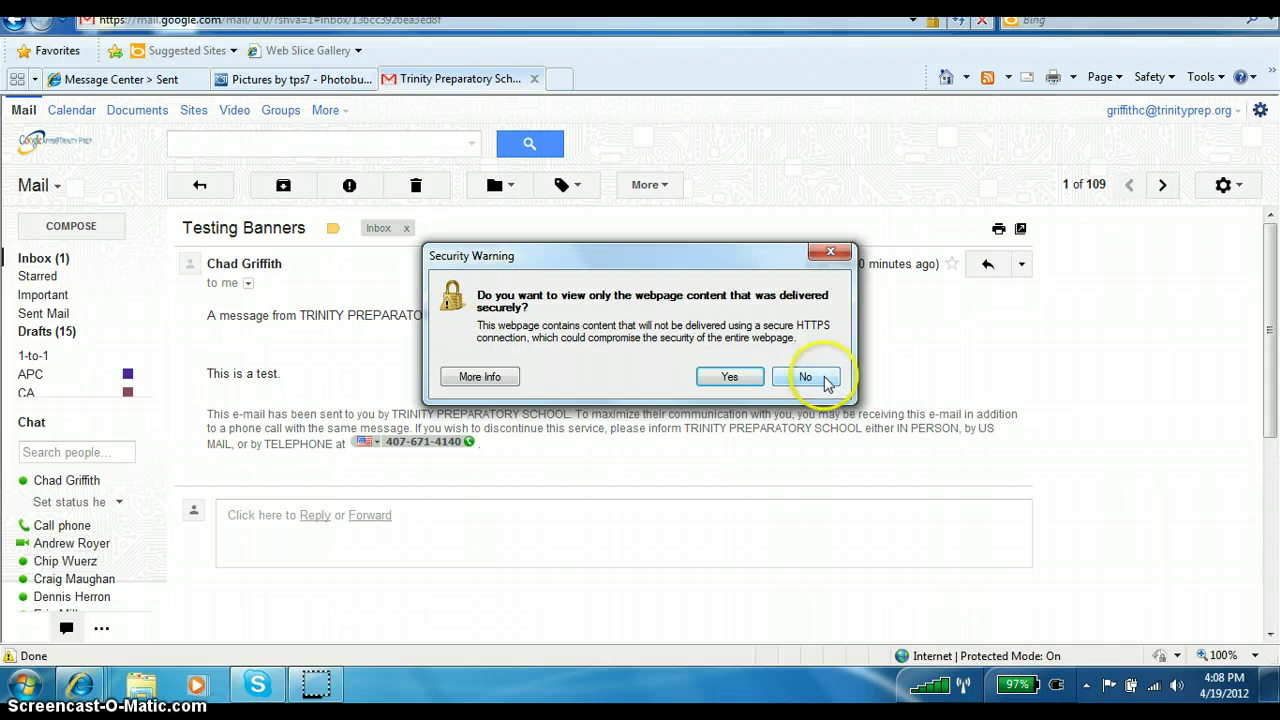
pyautogui.click(822, 377)
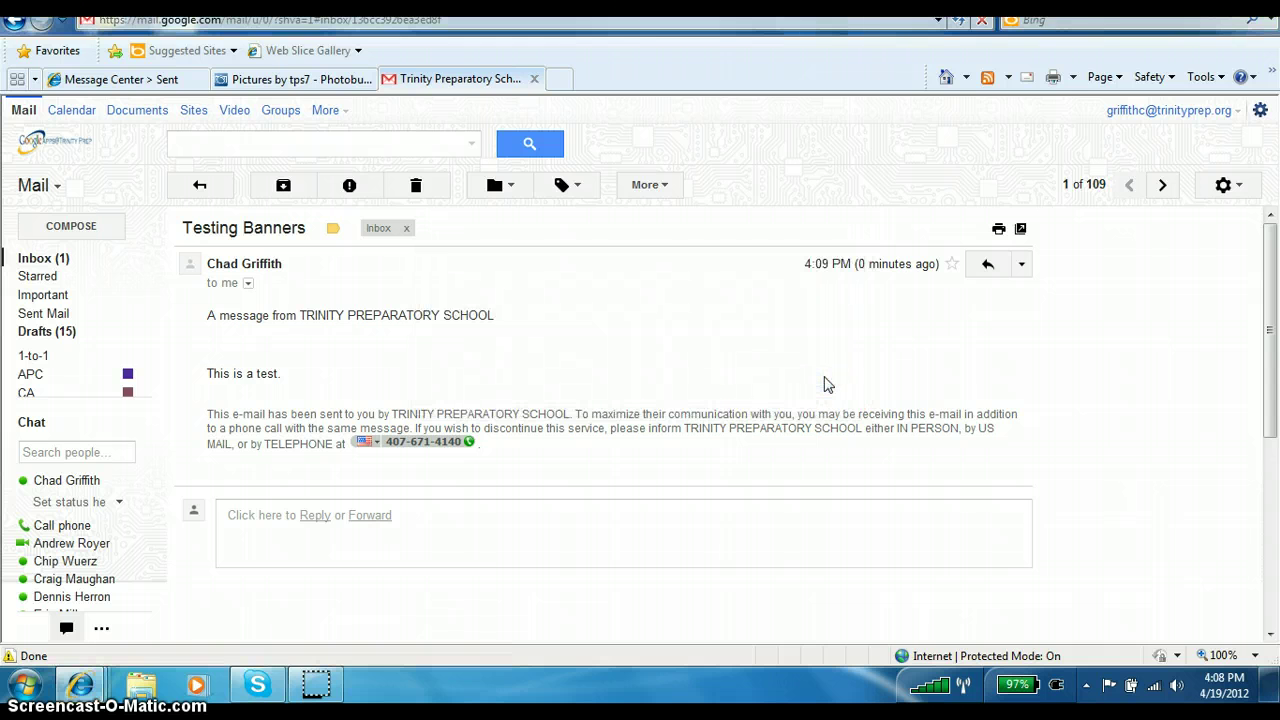